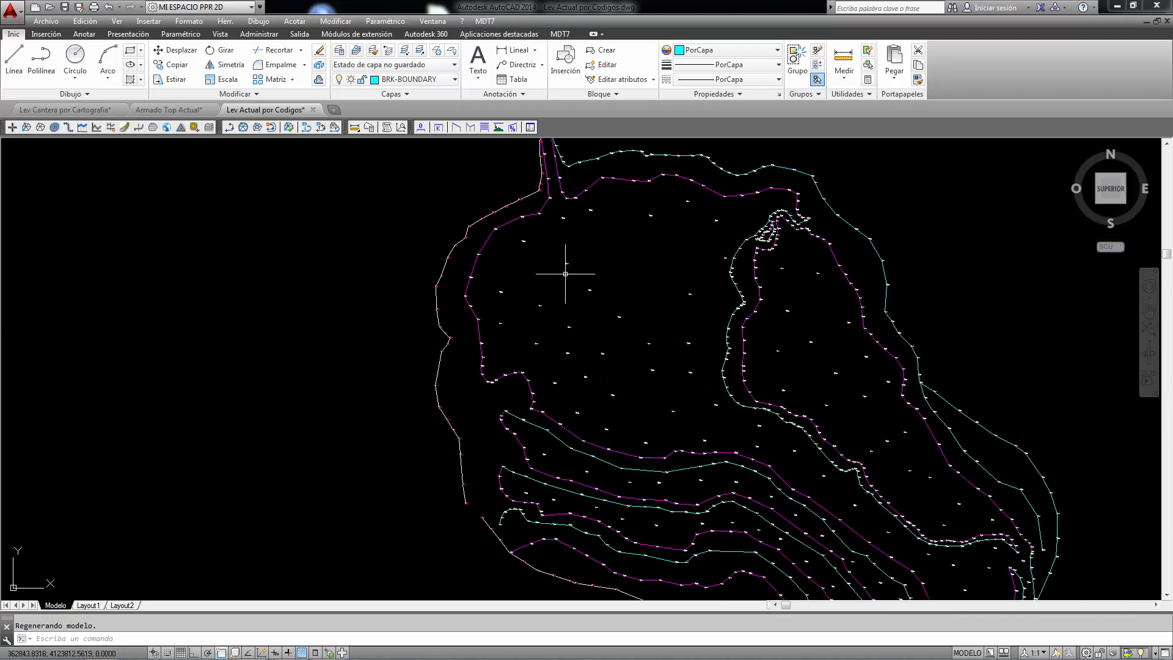
pyautogui.scroll(-3, 562, 269)
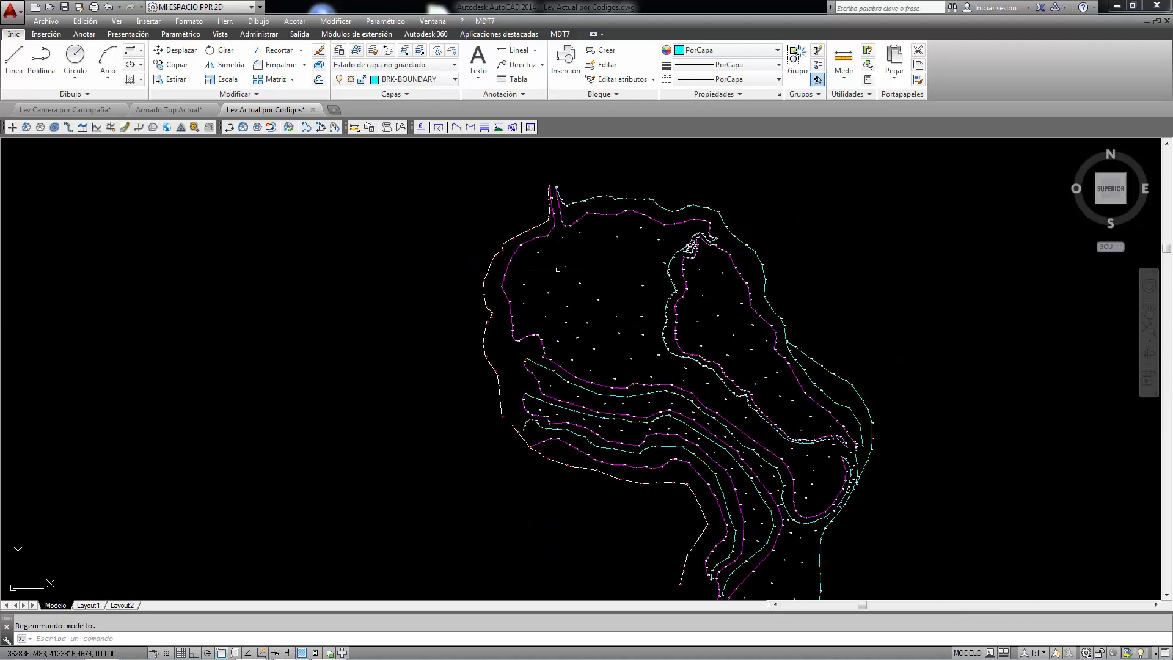
pyautogui.click(485, 21)
pyautogui.moveTo(541, 101)
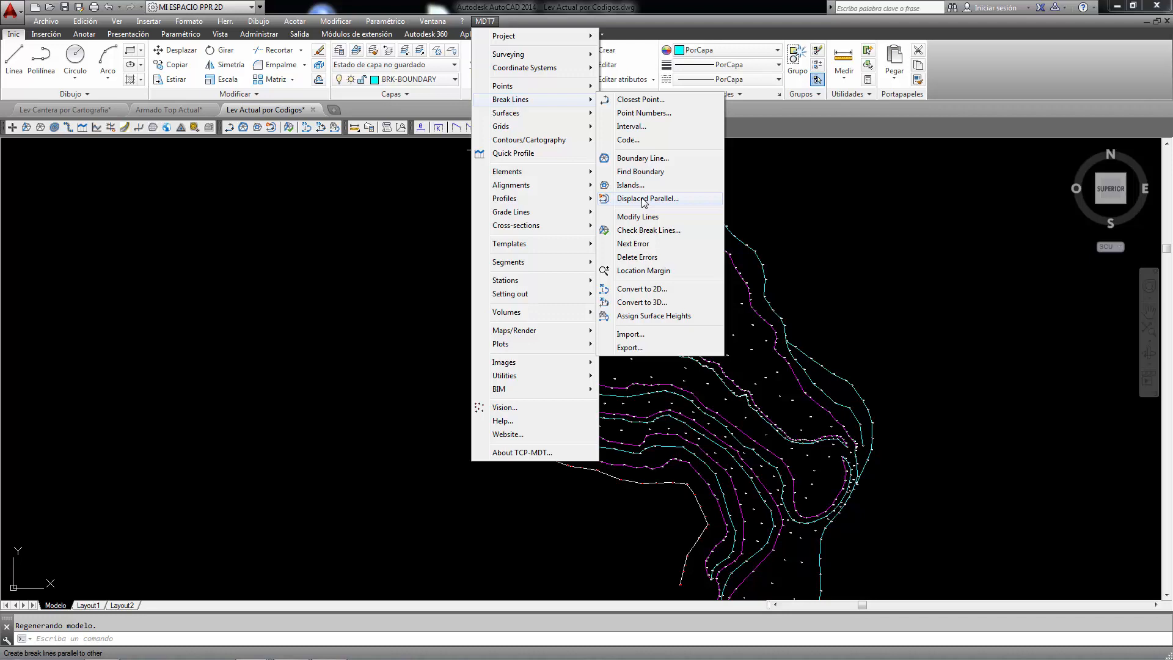
pyautogui.click(642, 159)
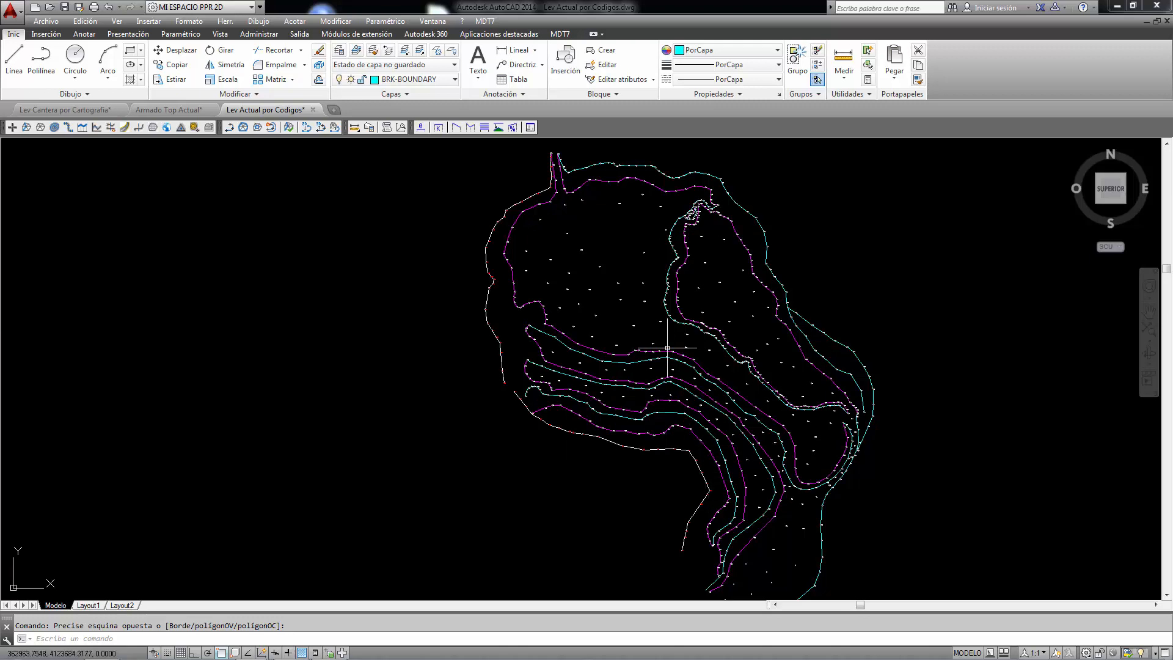
# Step: Draw a boundary line around the outside of the survey with the Boundary Line command, snapping to the closest perimeter points
pyautogui.click(485, 21)
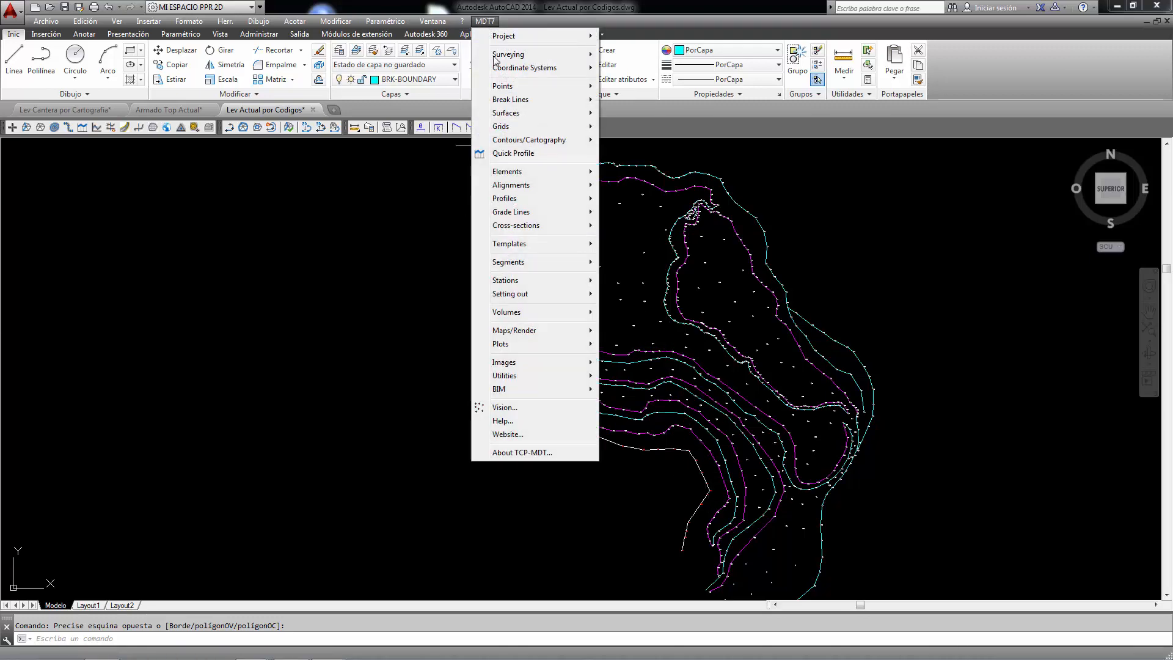
pyautogui.click(629, 157)
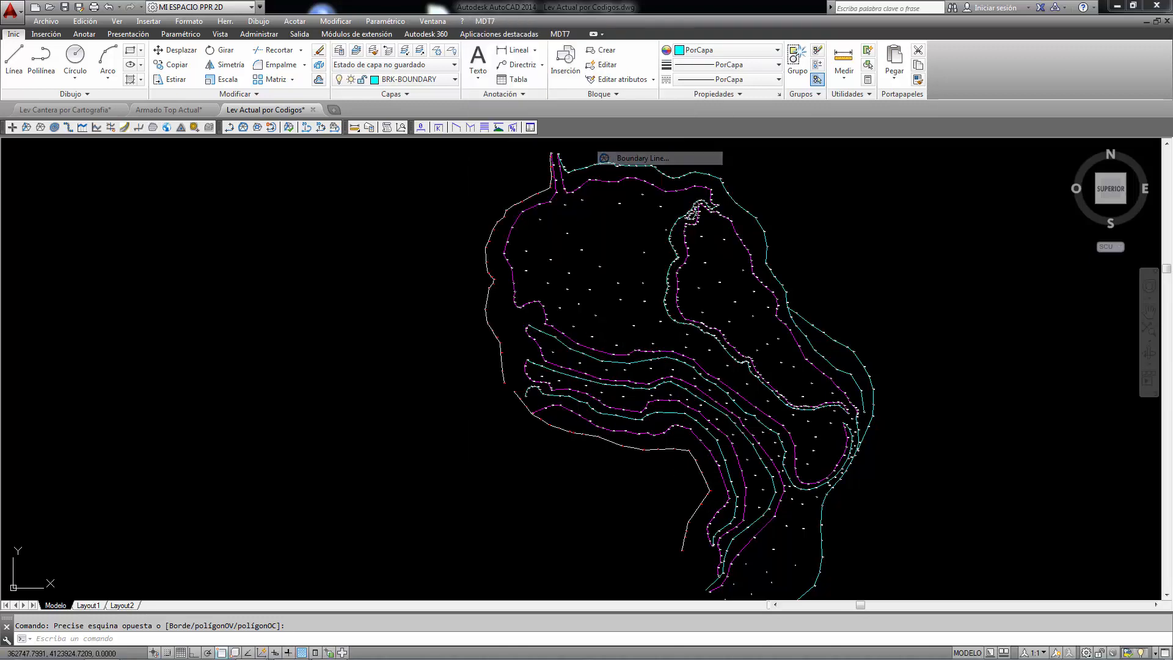
pyautogui.scroll(3, 557, 257)
pyautogui.click(471, 183)
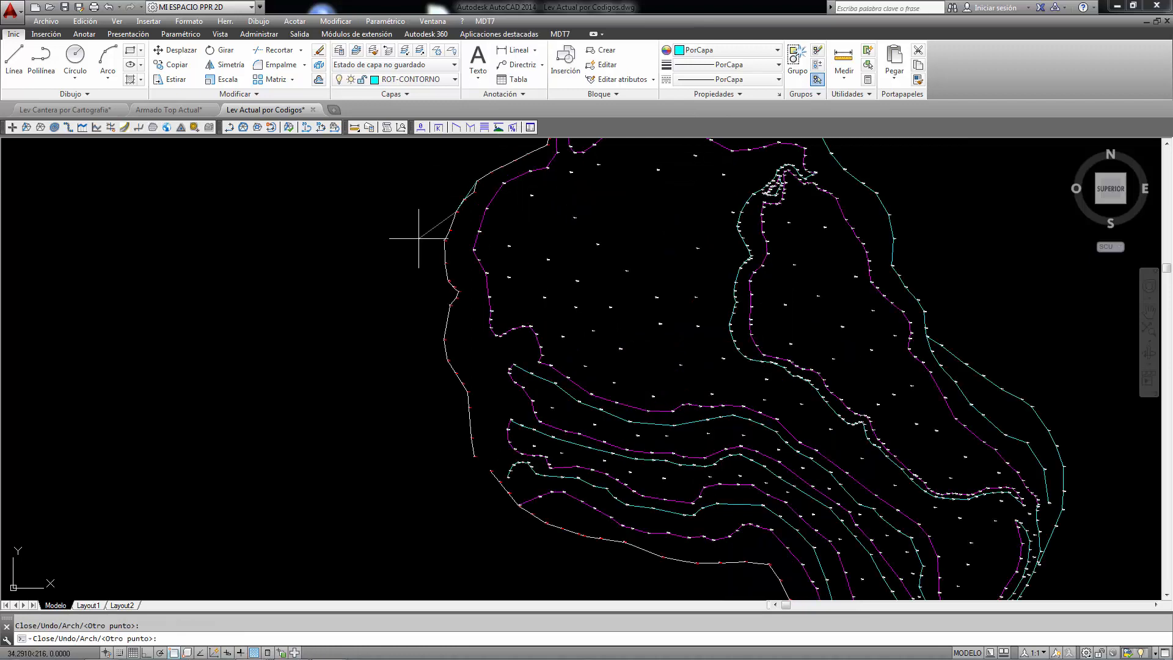
pyautogui.scroll(-4, 427, 404)
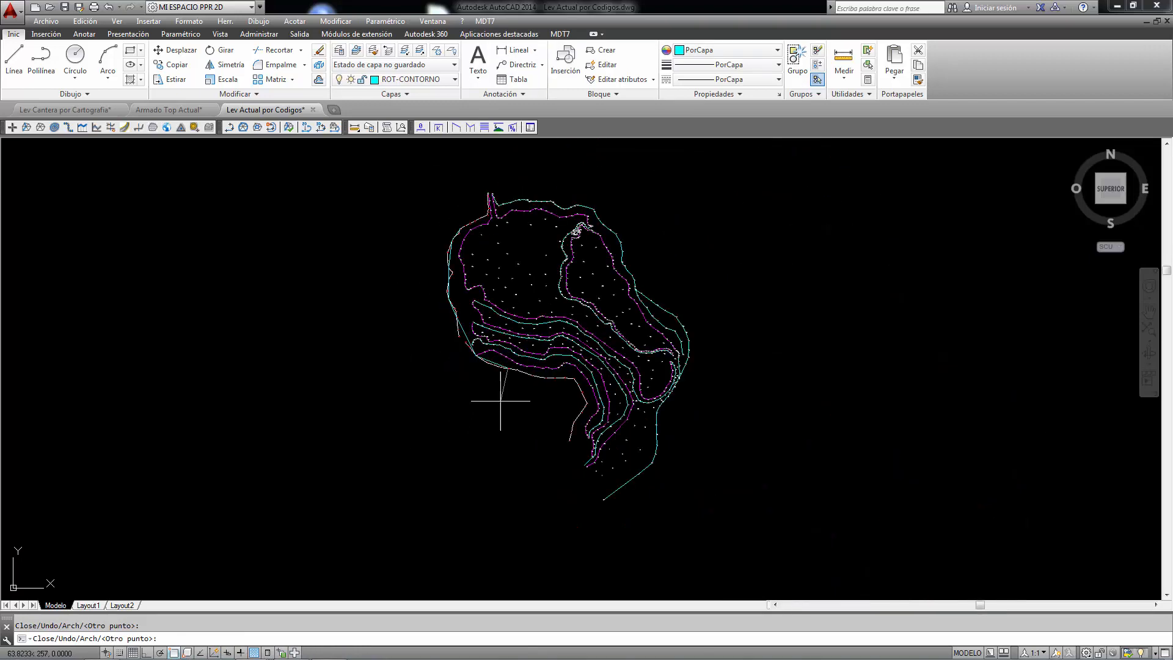
pyautogui.click(603, 500)
pyautogui.click(655, 467)
pyautogui.click(690, 342)
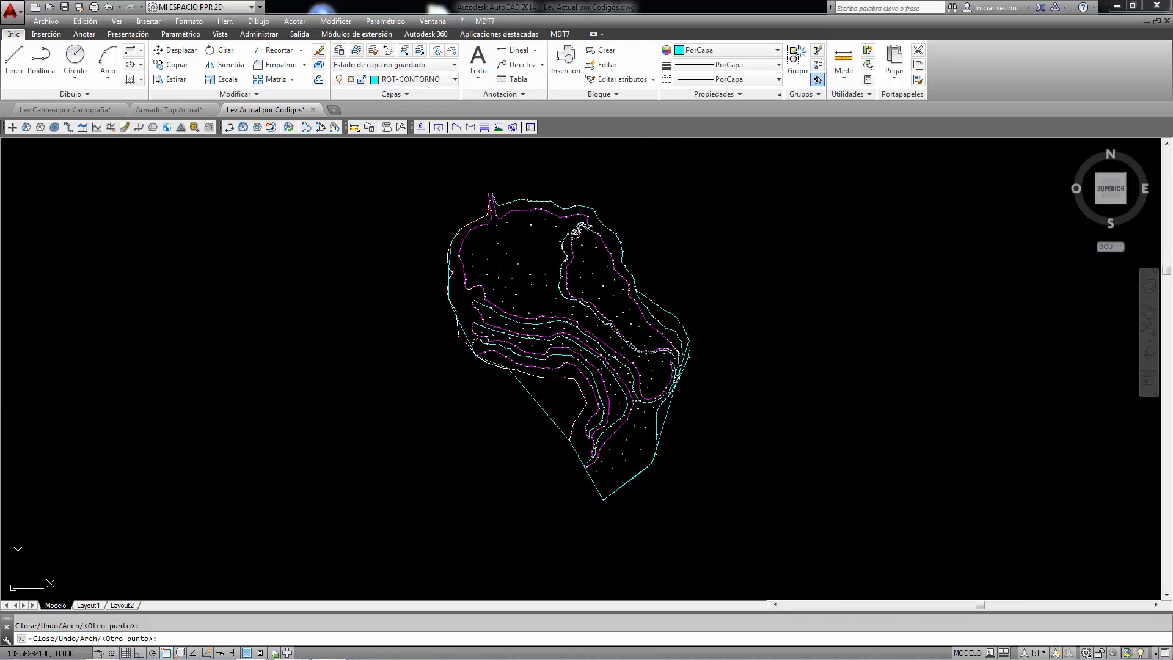
pyautogui.click(599, 218)
pyautogui.scroll(2, 538, 180)
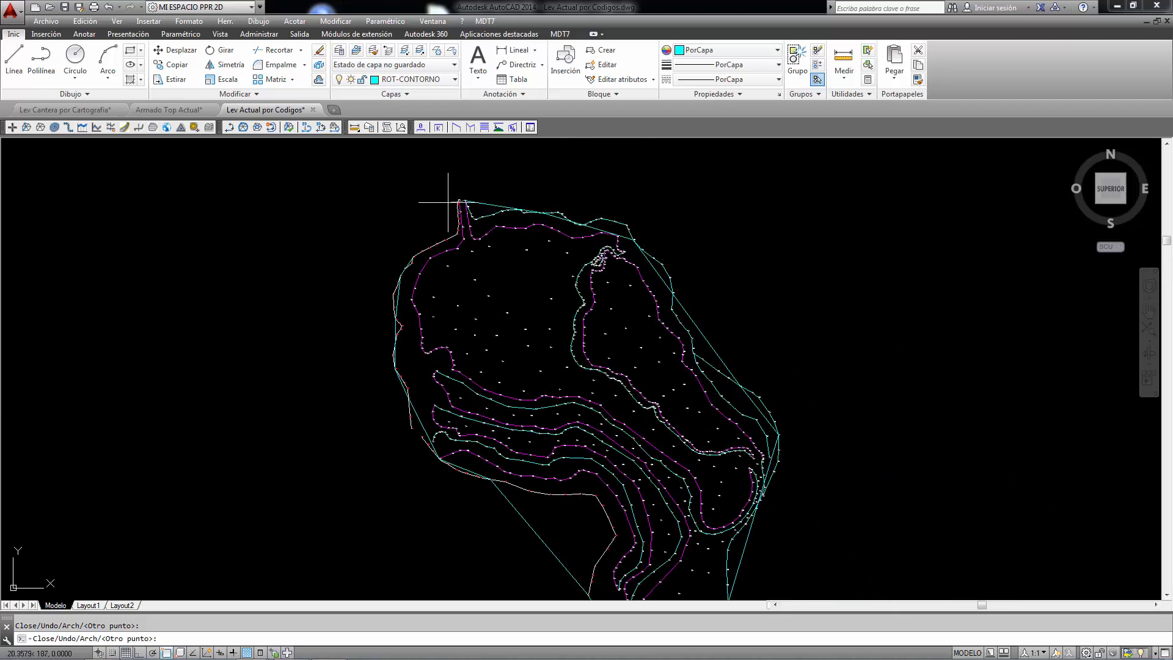
pyautogui.press('Return')
# Step: Lengthen the existing boundary polyline by two survey points inside the northwest area using the Boundary Line command
pyautogui.scroll(4, 408, 254)
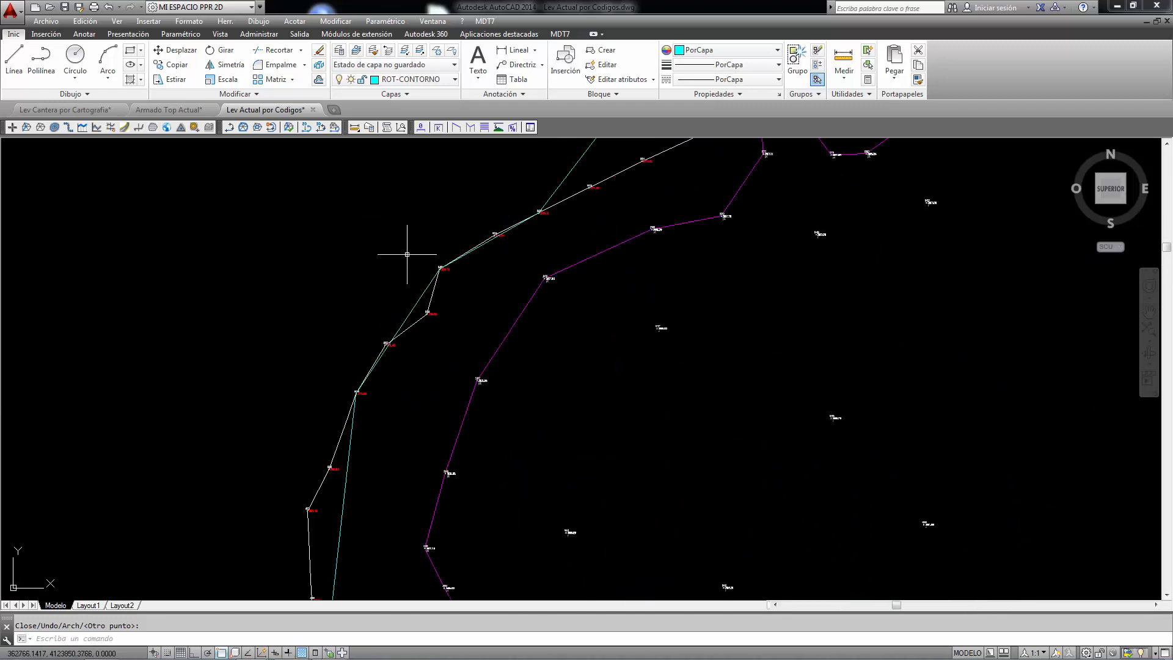
pyautogui.click(560, 184)
pyautogui.click(552, 174)
pyautogui.click(519, 172)
pyautogui.scroll(-5, 452, 240)
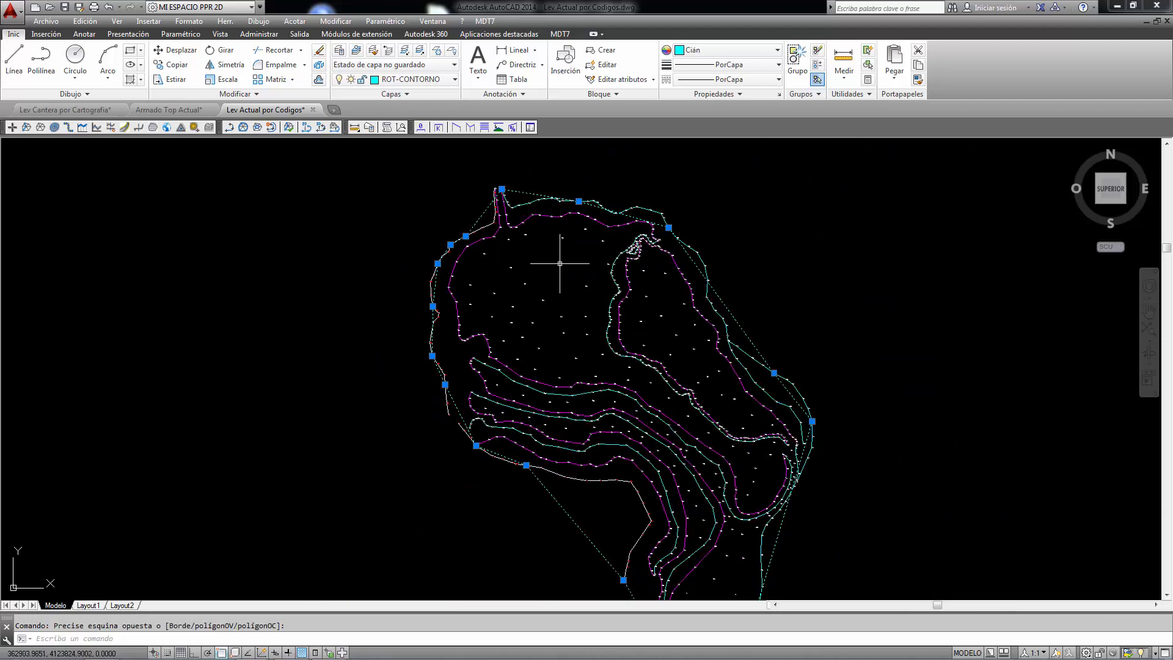
pyautogui.click(485, 21)
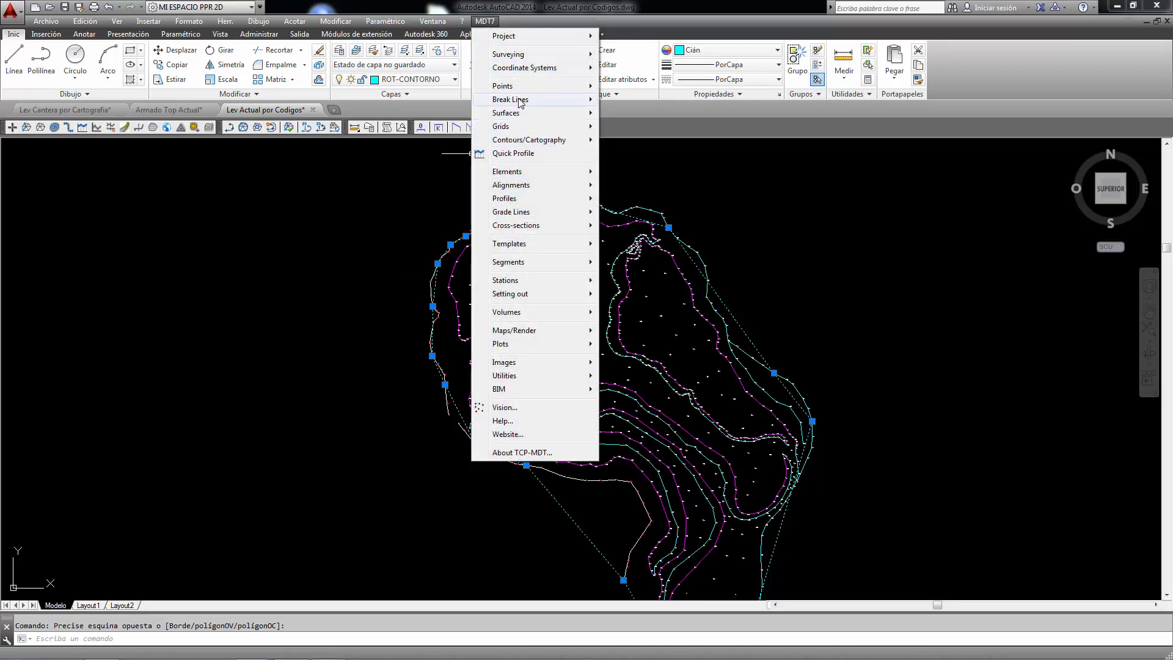
pyautogui.moveTo(516, 99)
pyautogui.click(630, 158)
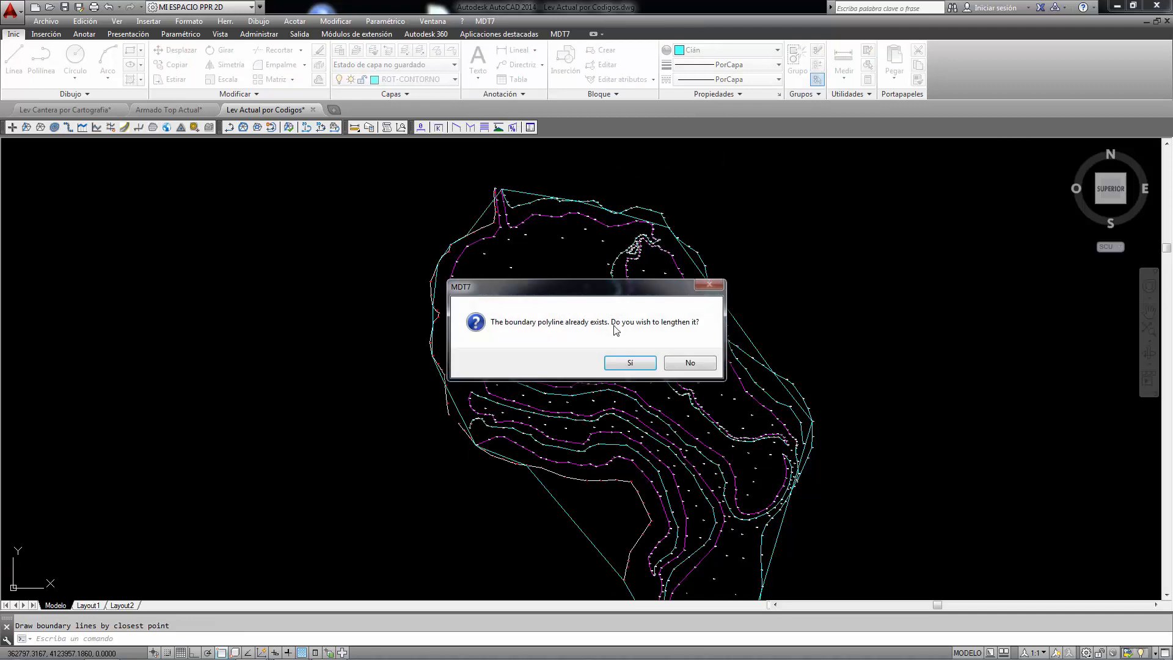
pyautogui.click(629, 363)
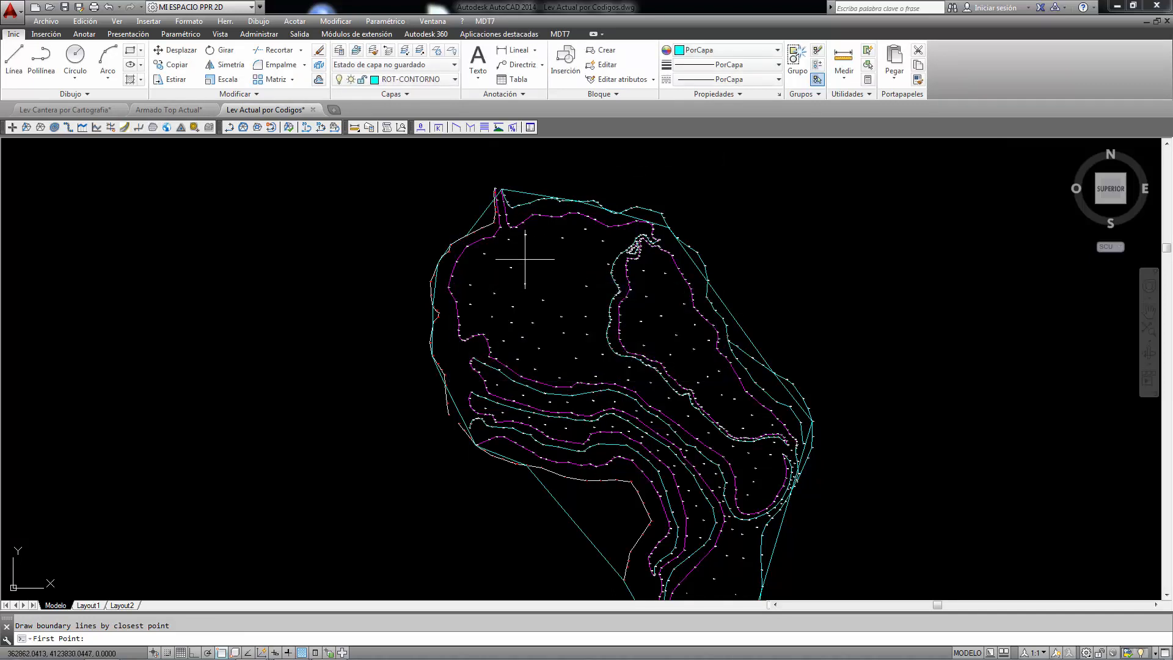
pyautogui.click(512, 267)
pyautogui.click(491, 313)
pyautogui.press('Return')
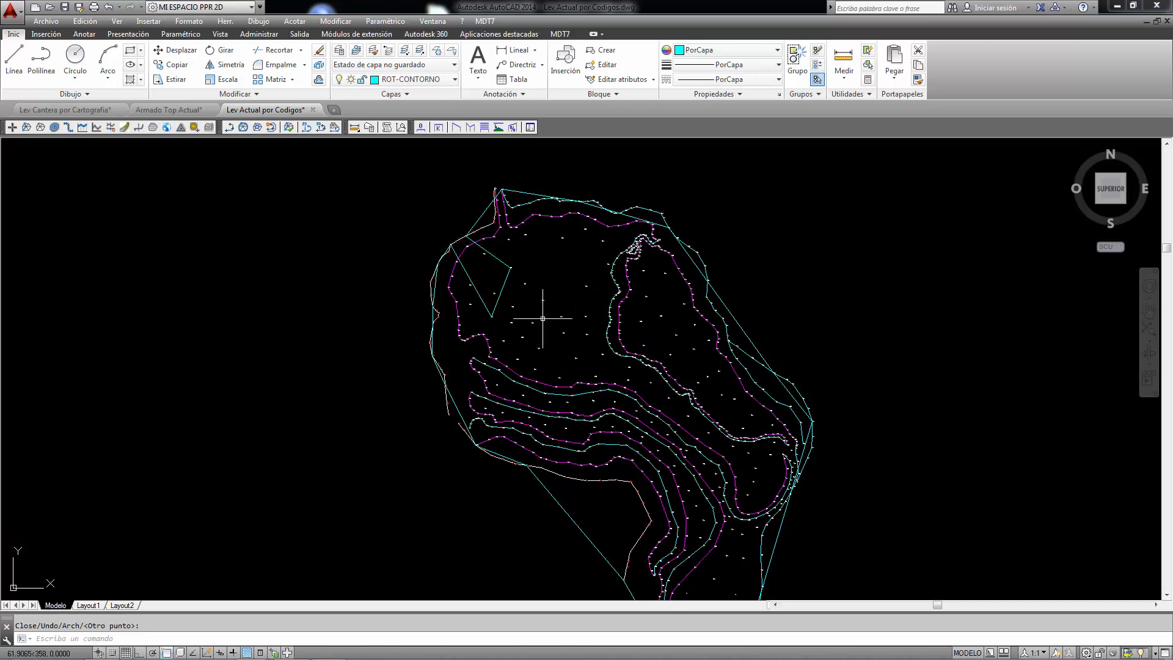
# Step: Delete the manually drawn boundary polyline around the survey
pyautogui.scroll(2, 393, 255)
pyautogui.rightClick(390, 248)
pyautogui.click(446, 213)
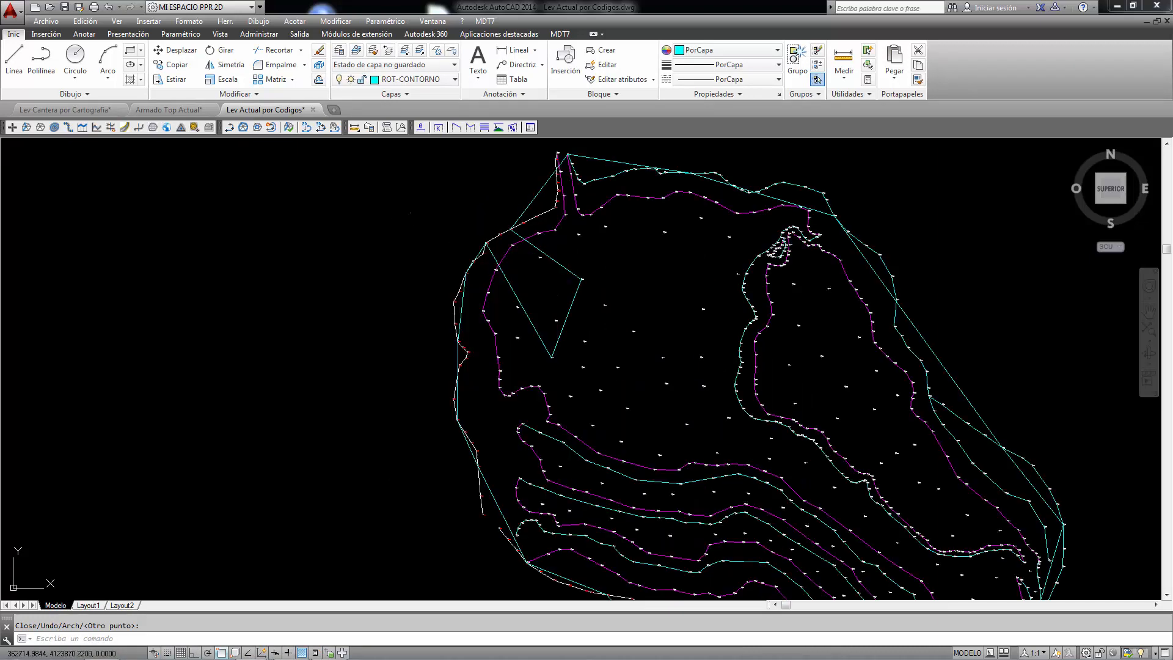
pyautogui.click(446, 213)
pyautogui.click(535, 189)
pyautogui.click(527, 203)
pyautogui.scroll(-2, 518, 213)
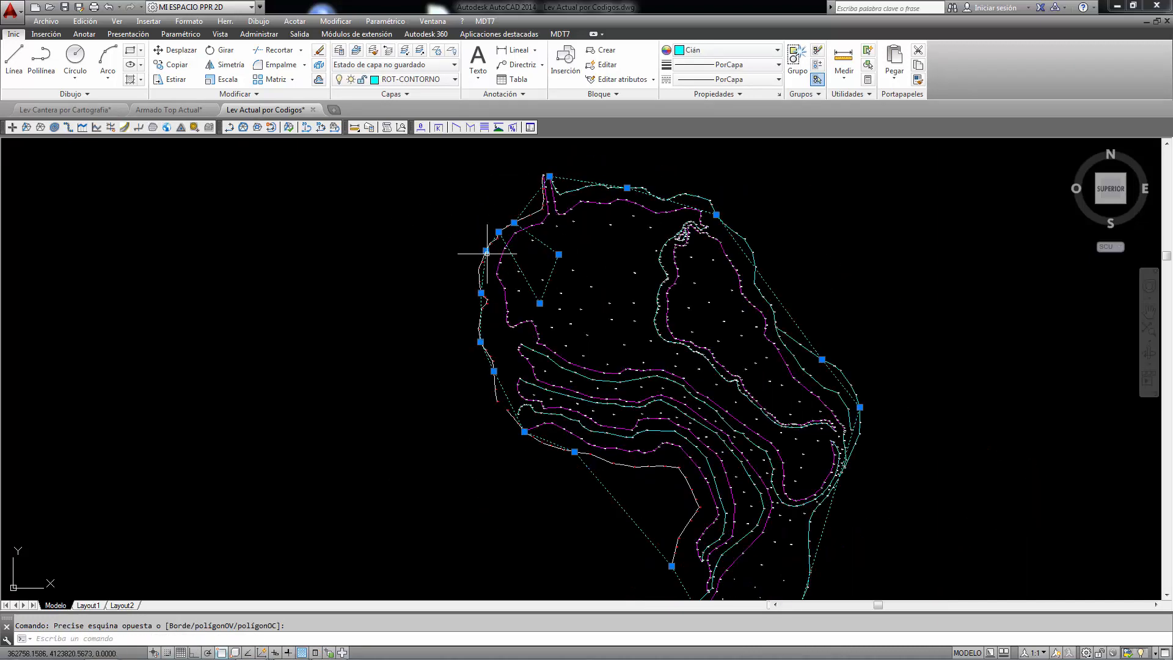
pyautogui.scroll(4, 479, 308)
pyautogui.press('Delete')
pyautogui.scroll(-5, 466, 275)
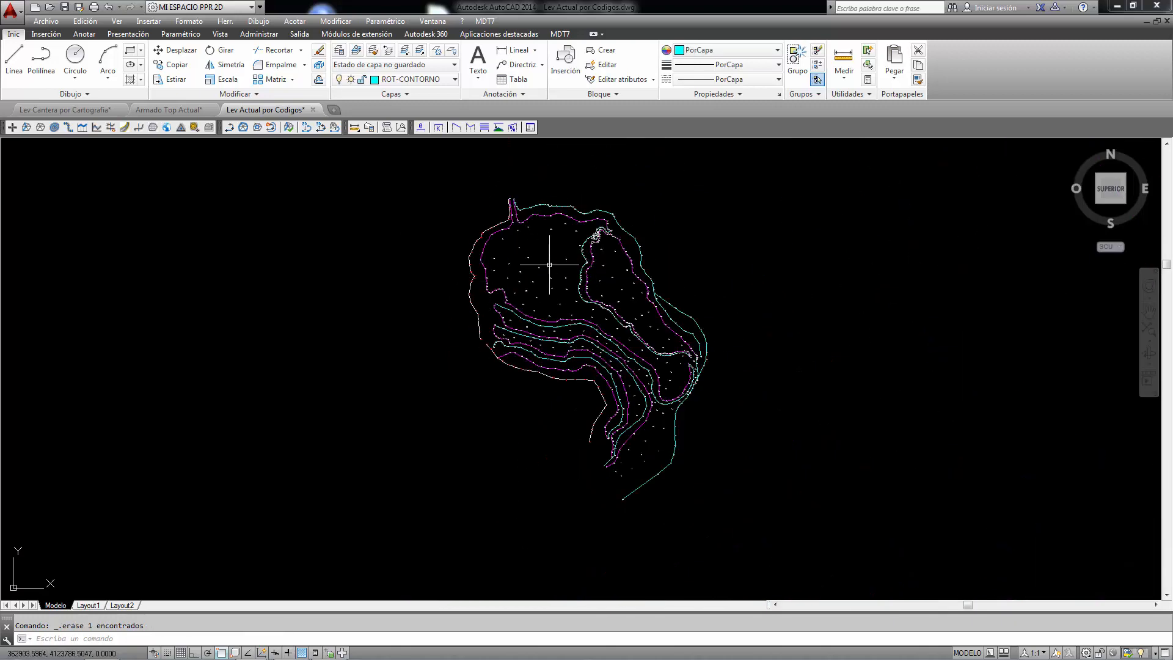
# Step: Compute the survey boundary with Find Boundary, using a maximum length of 30 and including the points with zero elevation
pyautogui.click(488, 23)
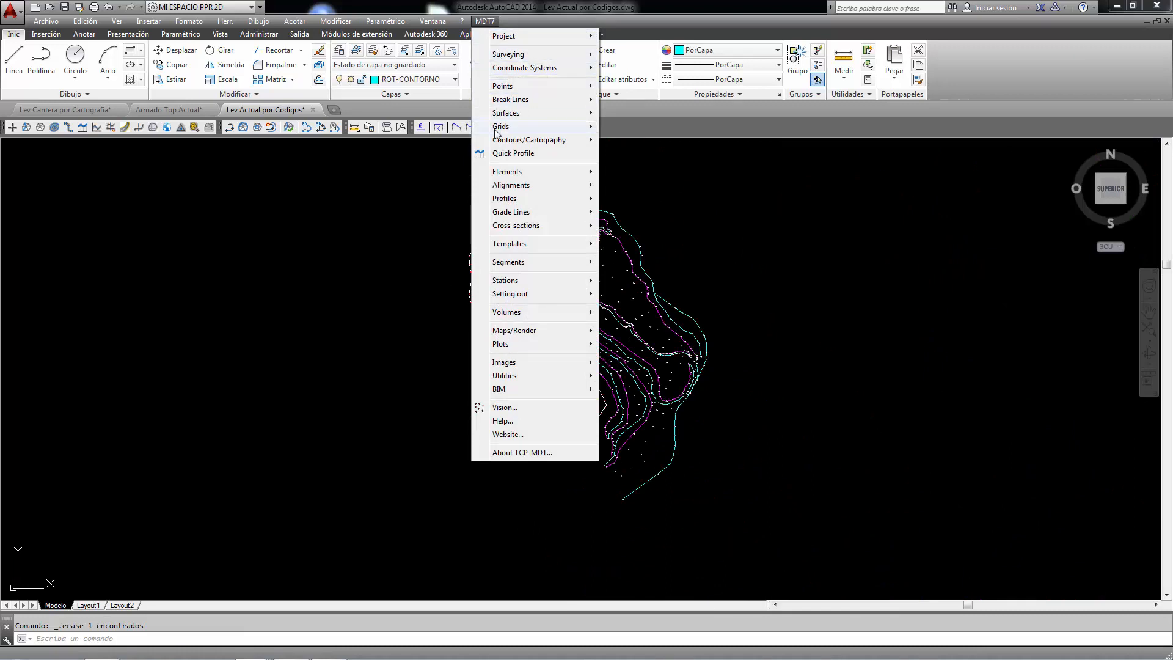
pyautogui.moveTo(507, 102)
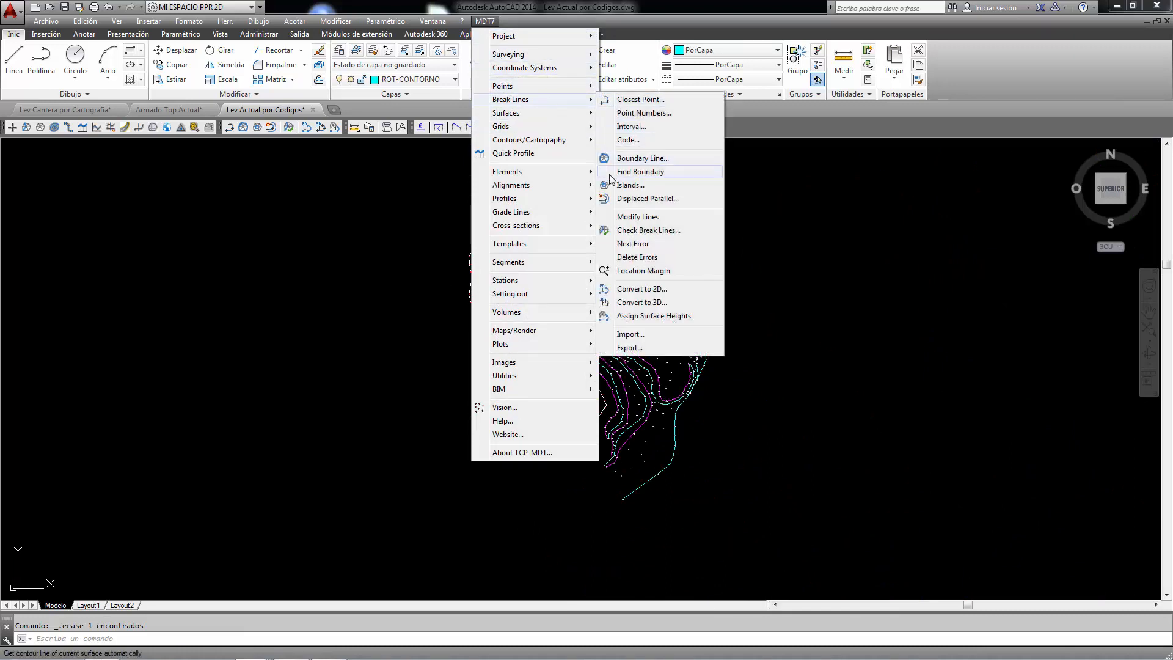
pyautogui.click(640, 172)
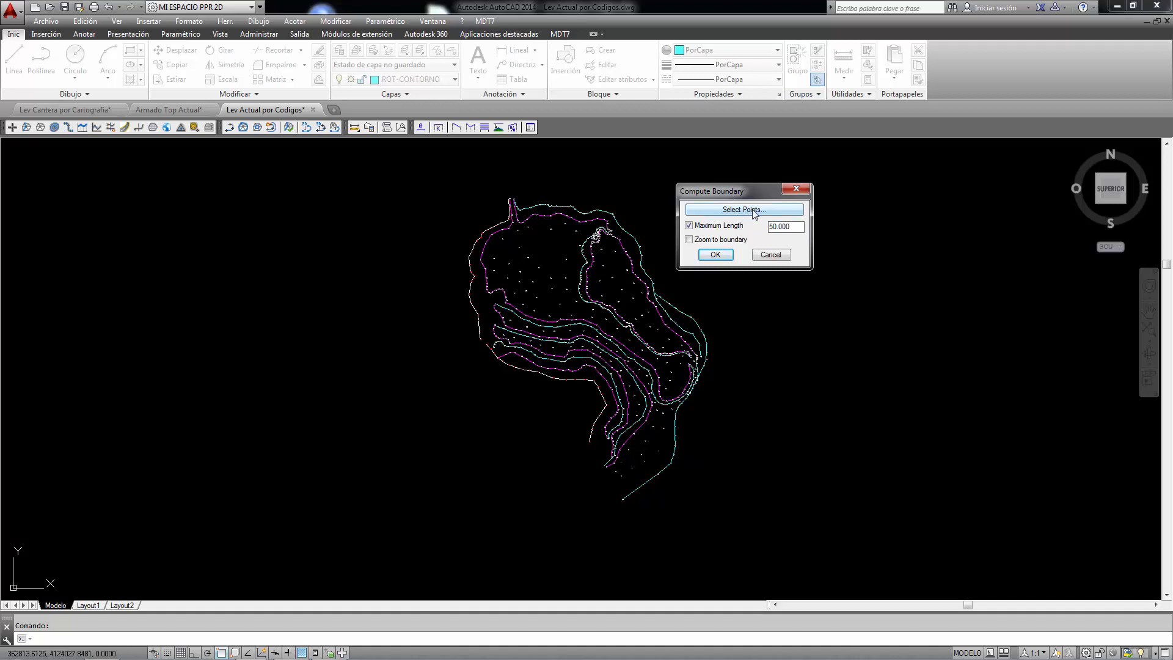
pyautogui.click(752, 209)
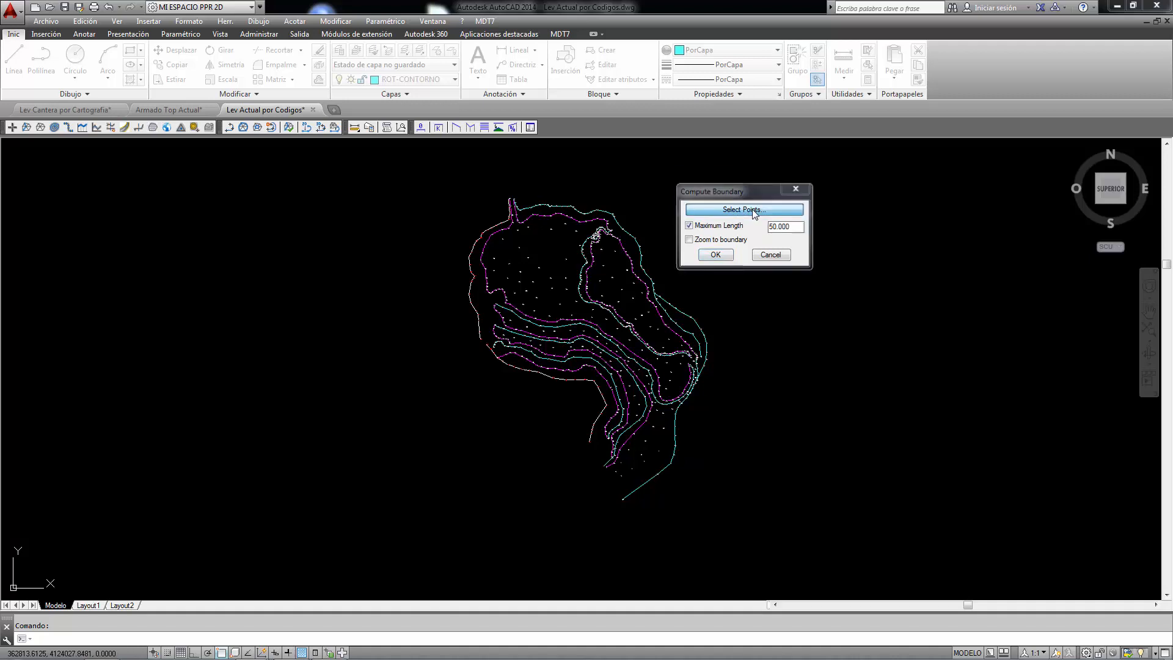
pyautogui.click(656, 454)
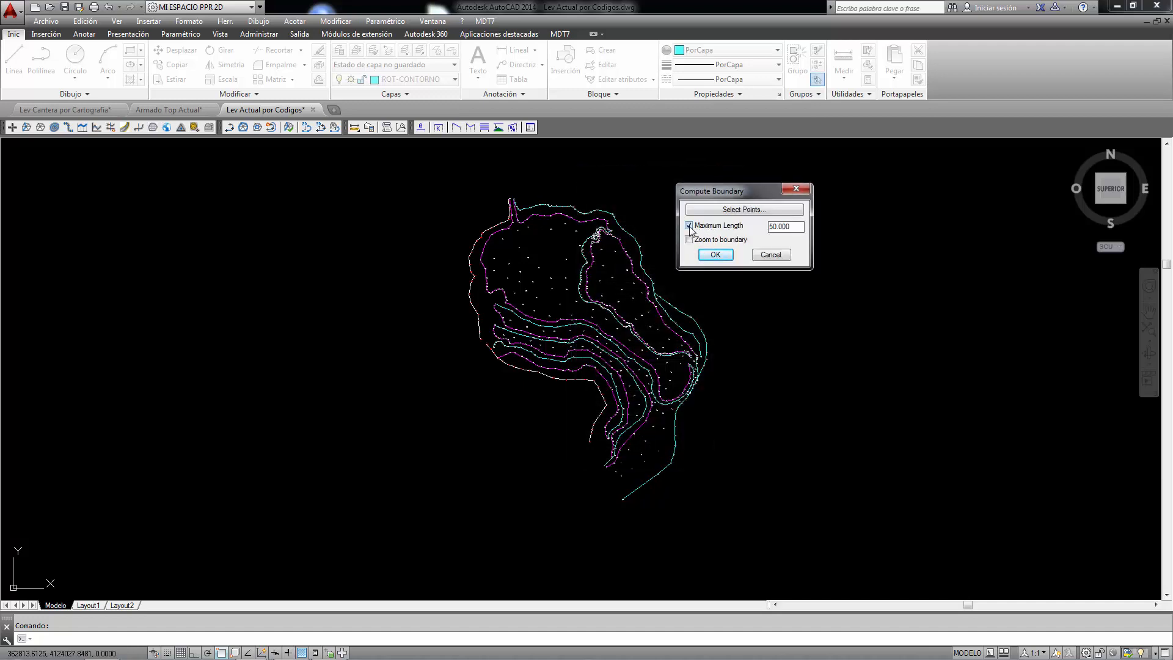
pyautogui.moveTo(803, 227); pyautogui.dragTo(761, 235)
pyautogui.write('30')
pyautogui.click(723, 256)
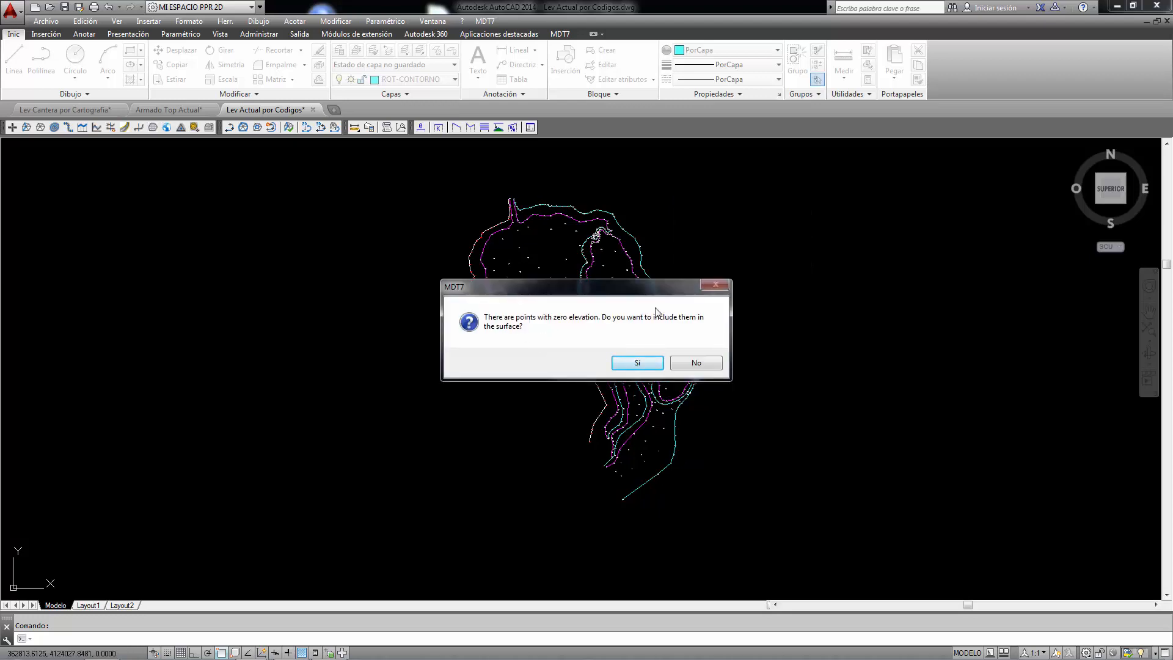
pyautogui.click(638, 364)
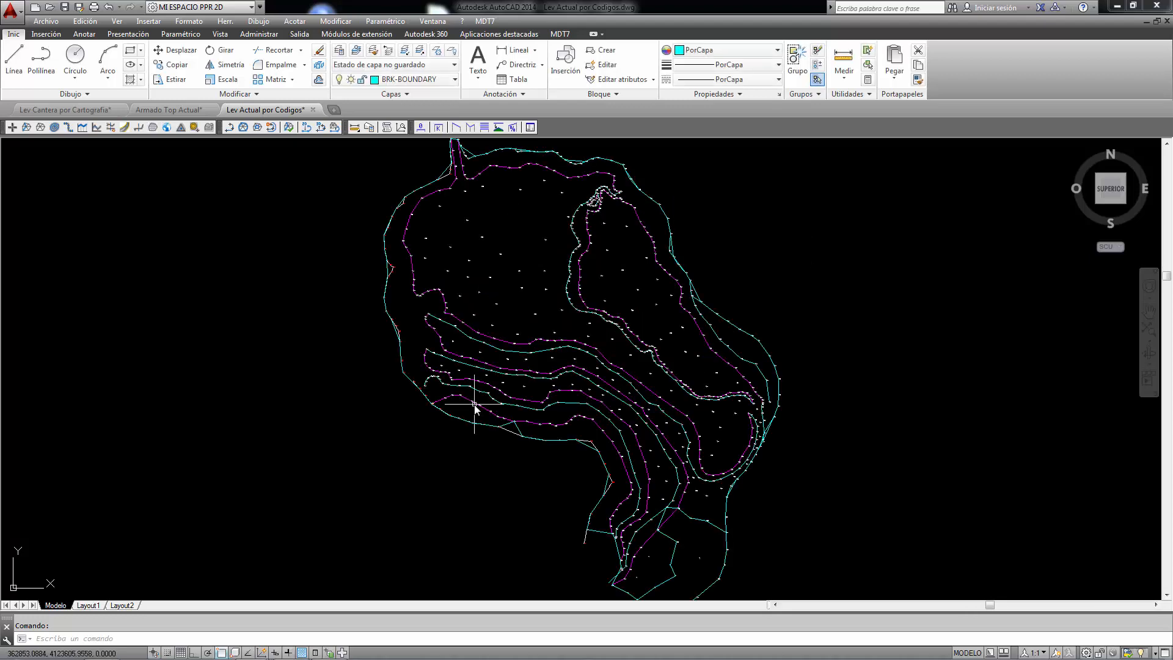
# Step: Examine how the computed boundary polyline follows the survey's outer points, especially along the southern side
pyautogui.click(442, 177)
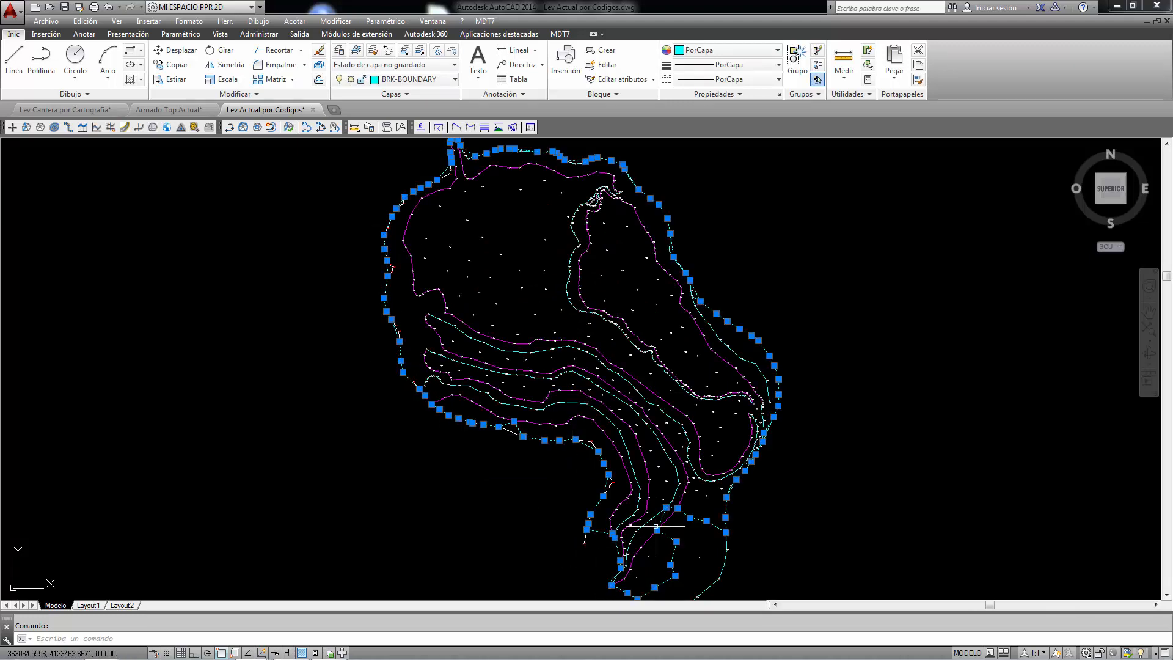
pyautogui.scroll(-3, 675, 403)
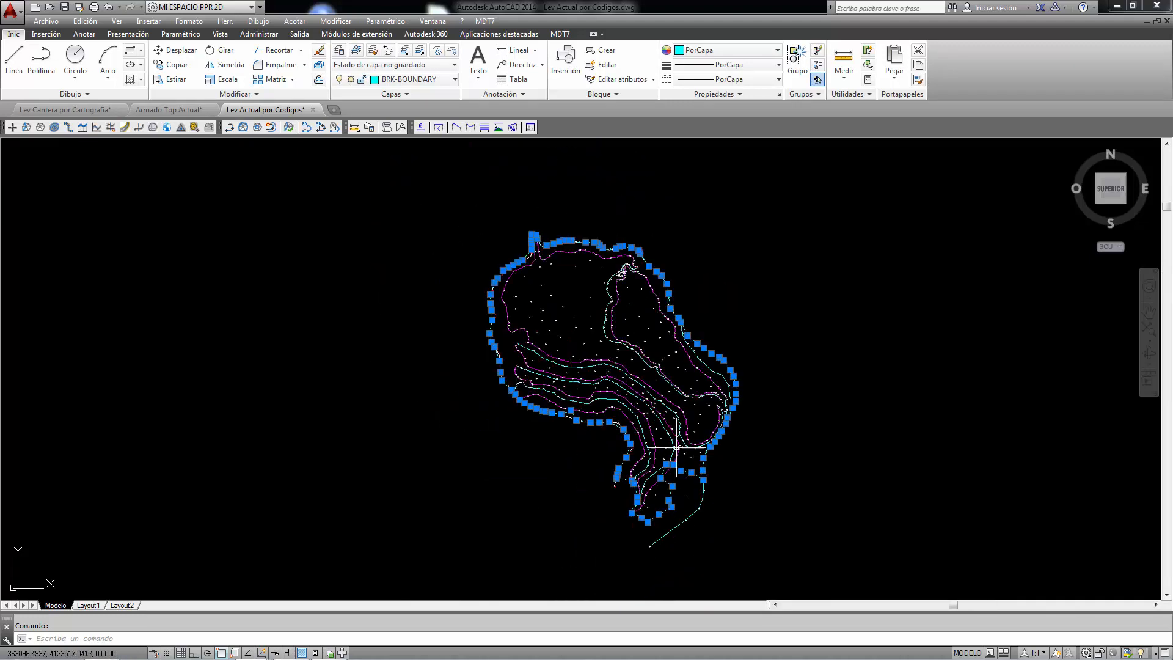
pyautogui.scroll(3, 641, 410)
pyautogui.scroll(4, 641, 410)
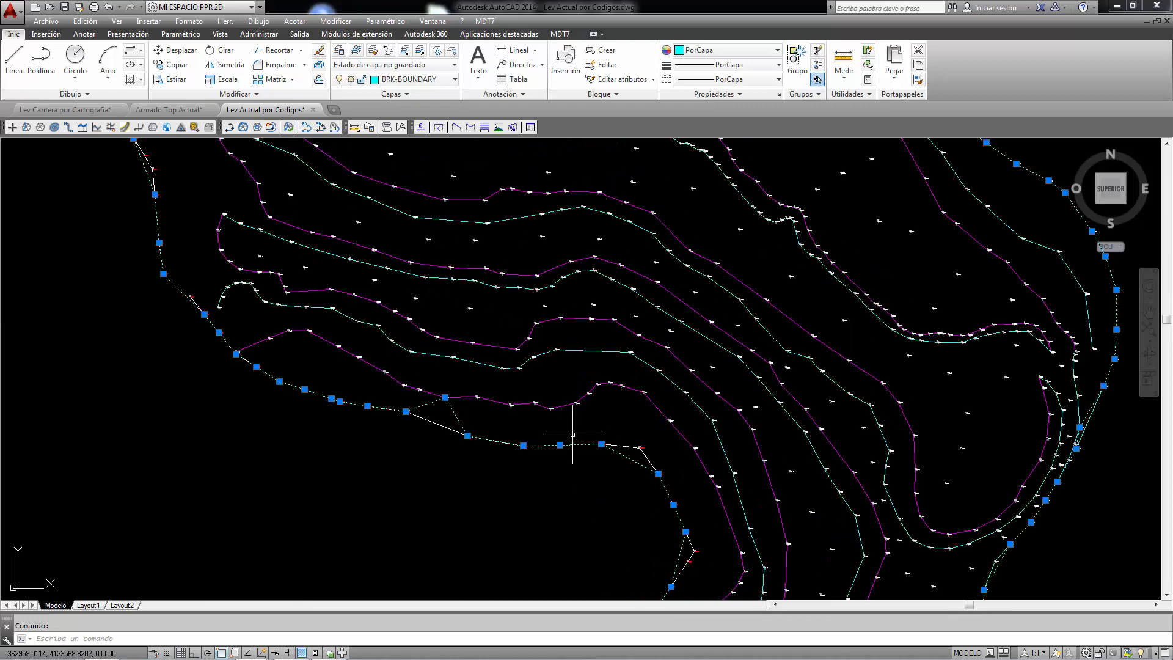
pyautogui.scroll(-4, 573, 435)
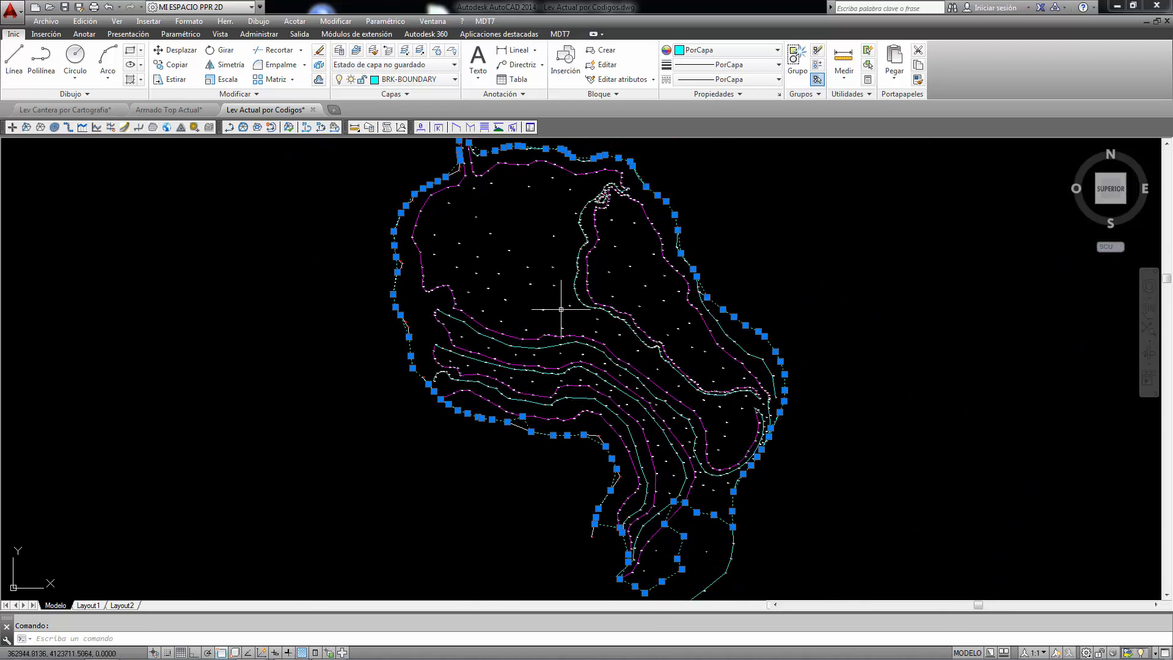
pyautogui.scroll(-3, 561, 309)
pyautogui.scroll(3, 536, 301)
pyautogui.press('Escape')
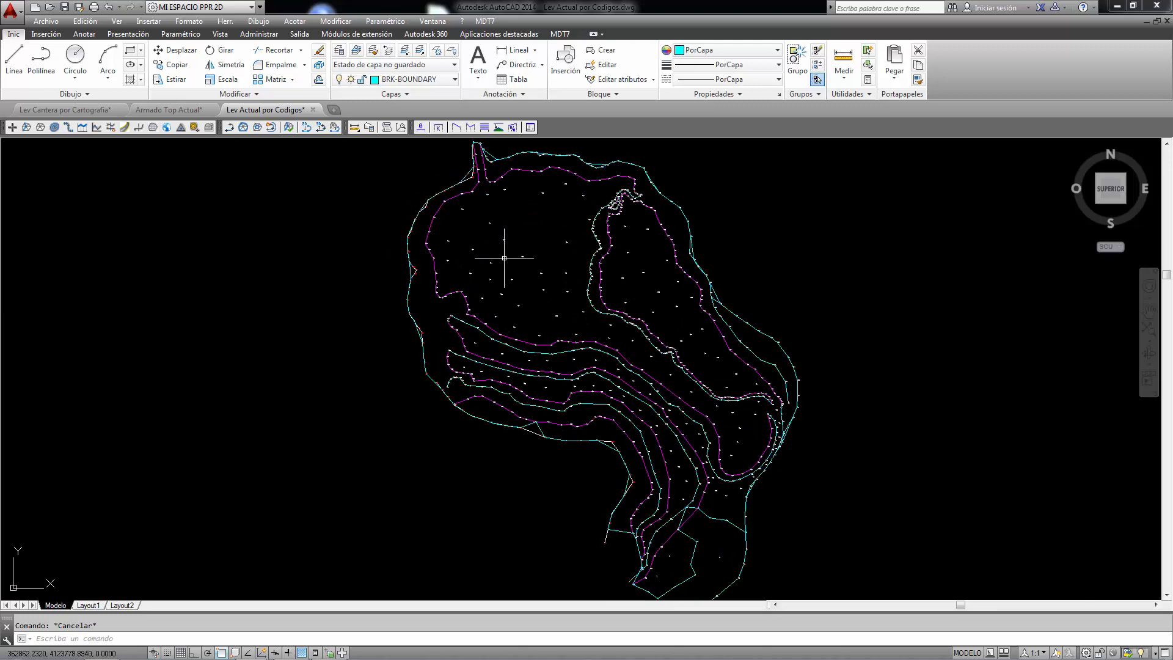
pyautogui.click(485, 21)
pyautogui.moveTo(505, 114)
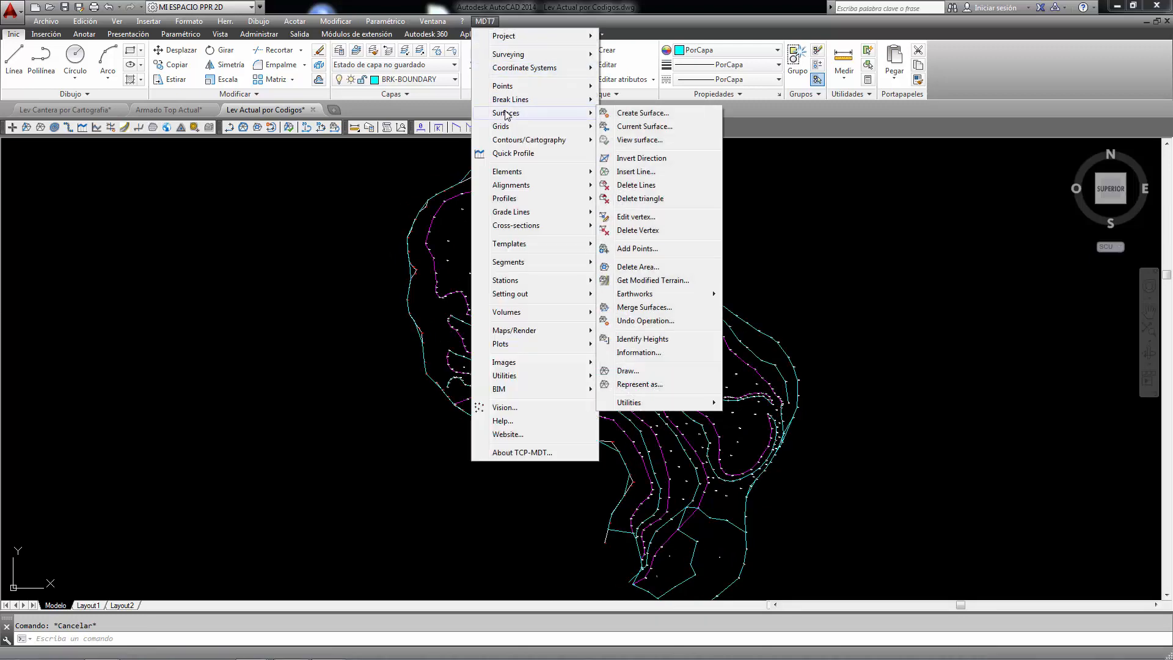
pyautogui.click(621, 117)
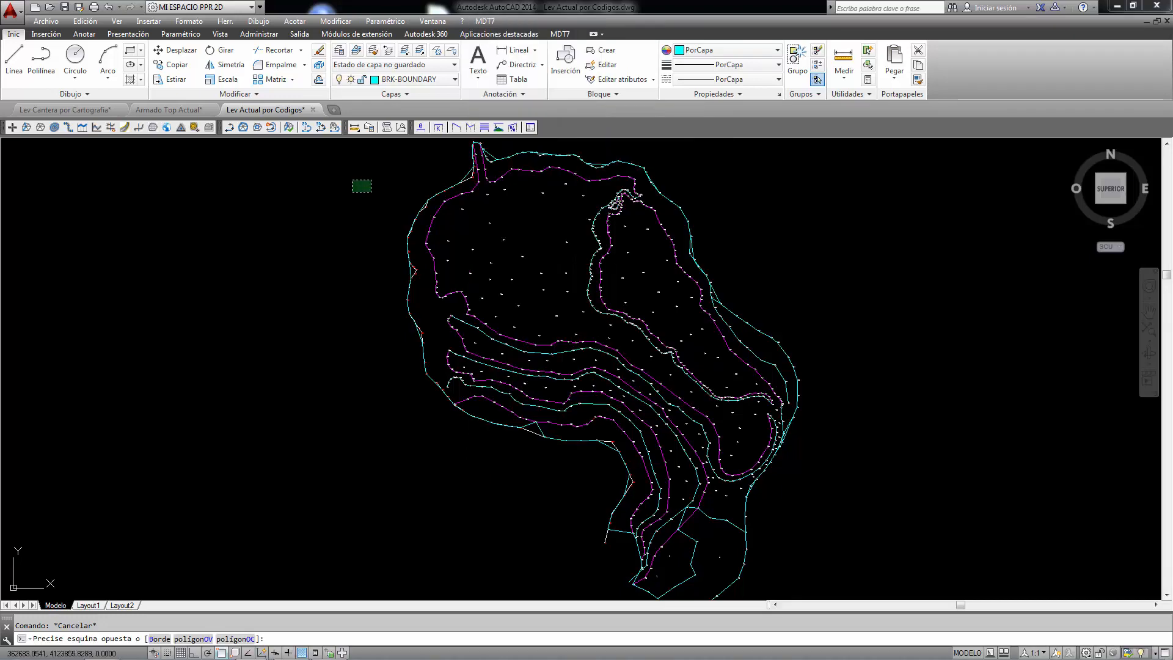
# Step: Delete the automatically computed boundary polyline from the drawing
pyautogui.click(354, 220)
pyautogui.scroll(4, 519, 155)
pyautogui.click(519, 157)
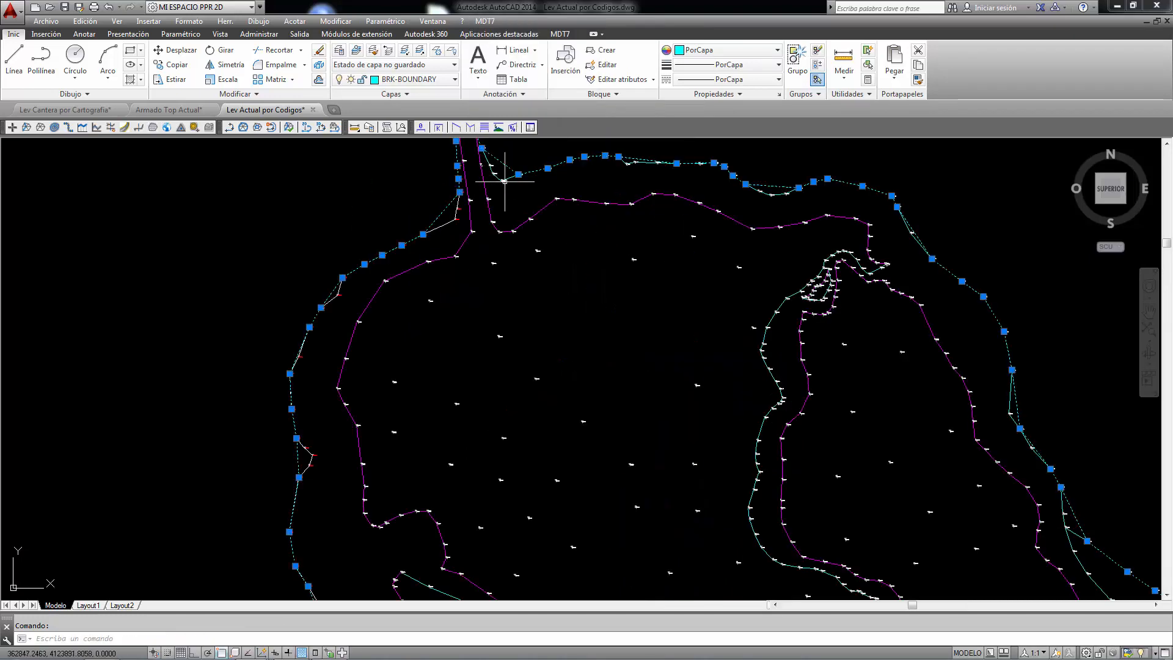
pyautogui.press('Delete')
pyautogui.click(485, 22)
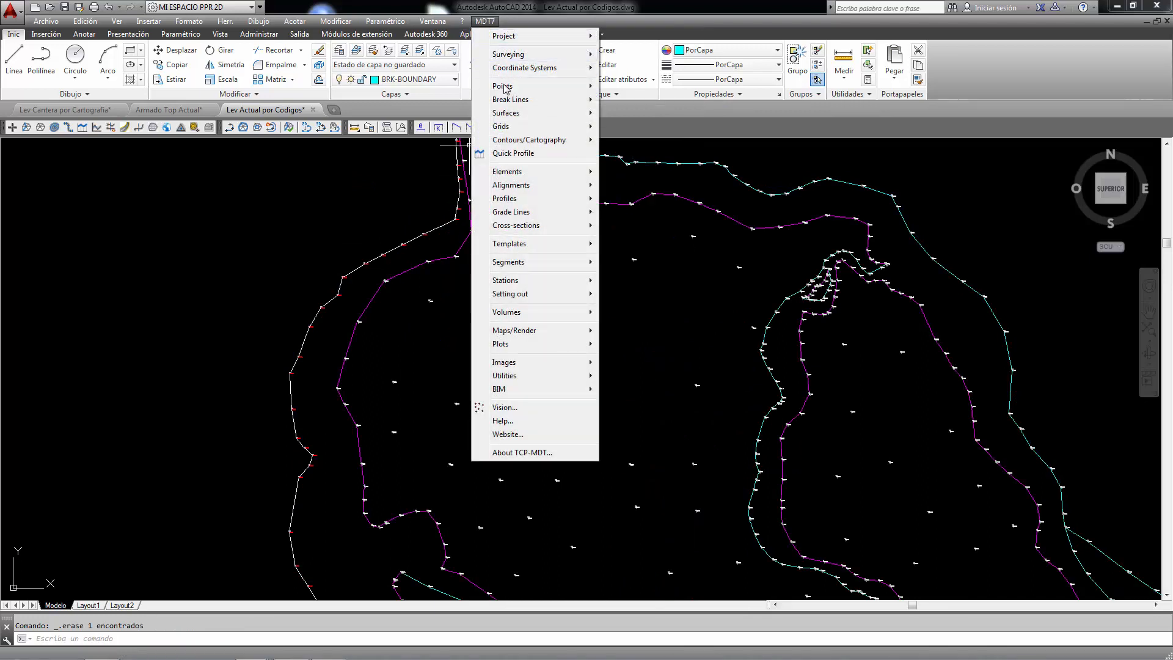
pyautogui.moveTo(533, 101)
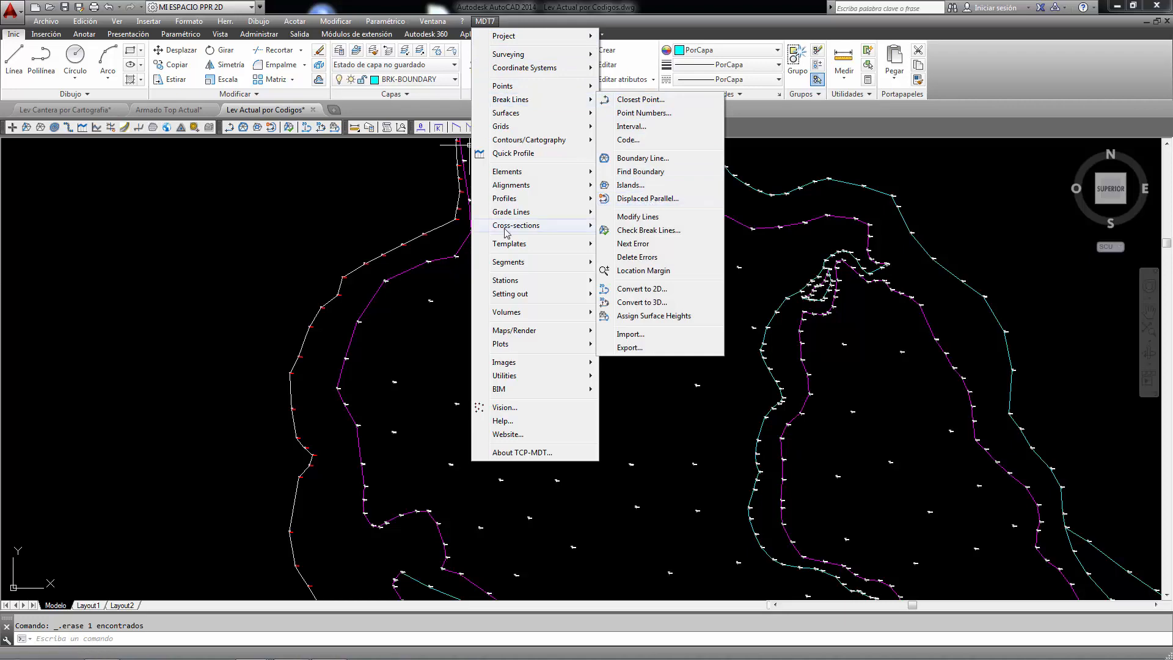
pyautogui.click(325, 217)
pyautogui.click(324, 218)
# Step: Draw an open three-segment polyline in the empty area just west of the survey's western edge
pyautogui.scroll(-5, 462, 261)
pyautogui.scroll(7, 450, 261)
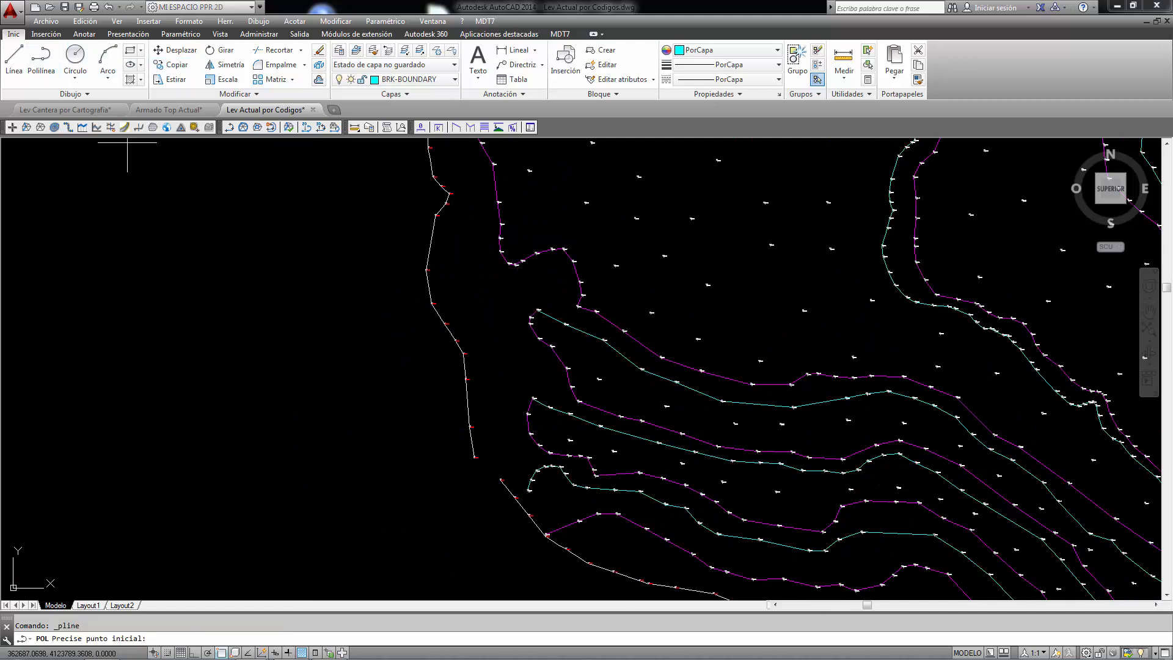
pyautogui.click(40, 58)
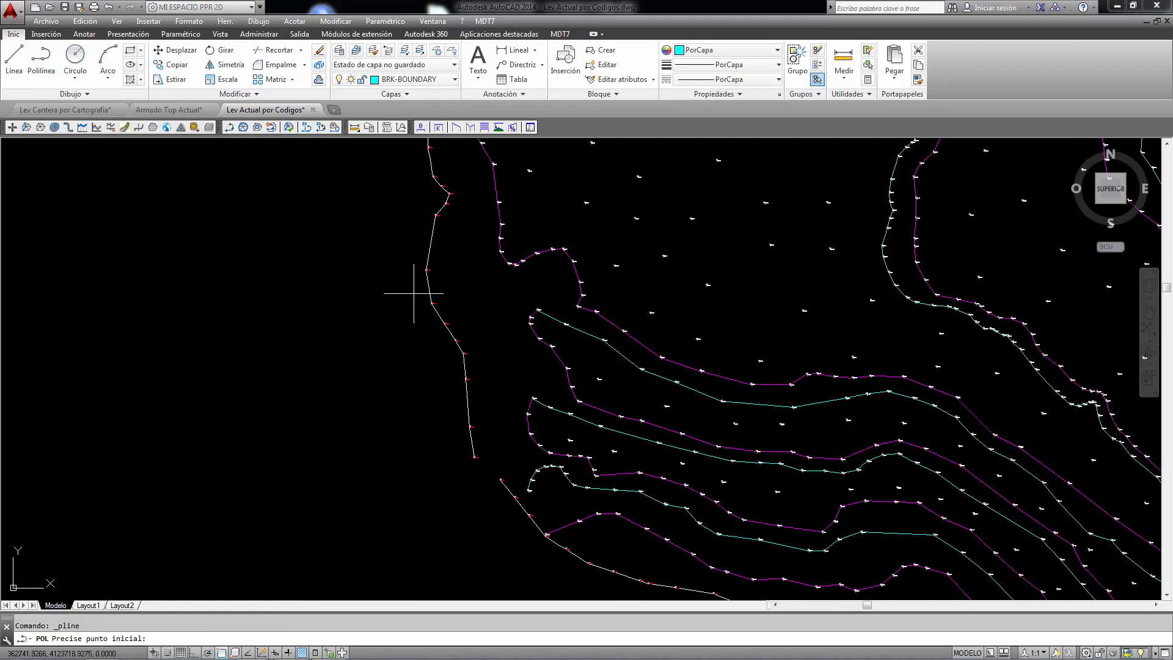
pyautogui.click(317, 317)
pyautogui.click(352, 363)
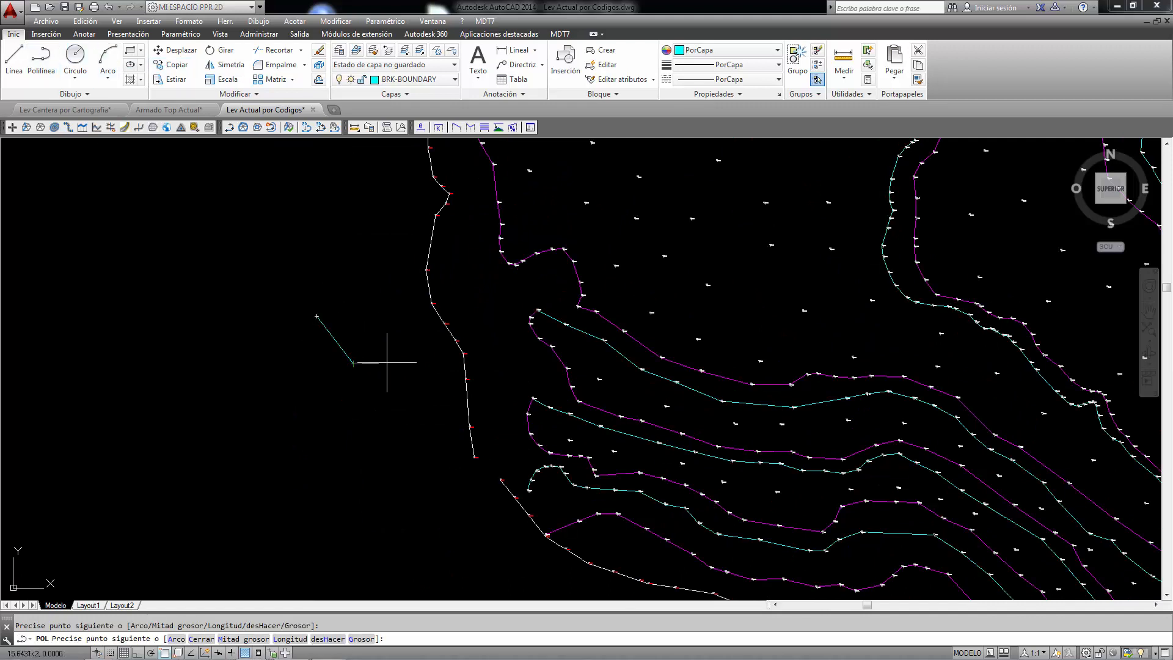
pyautogui.click(406, 362)
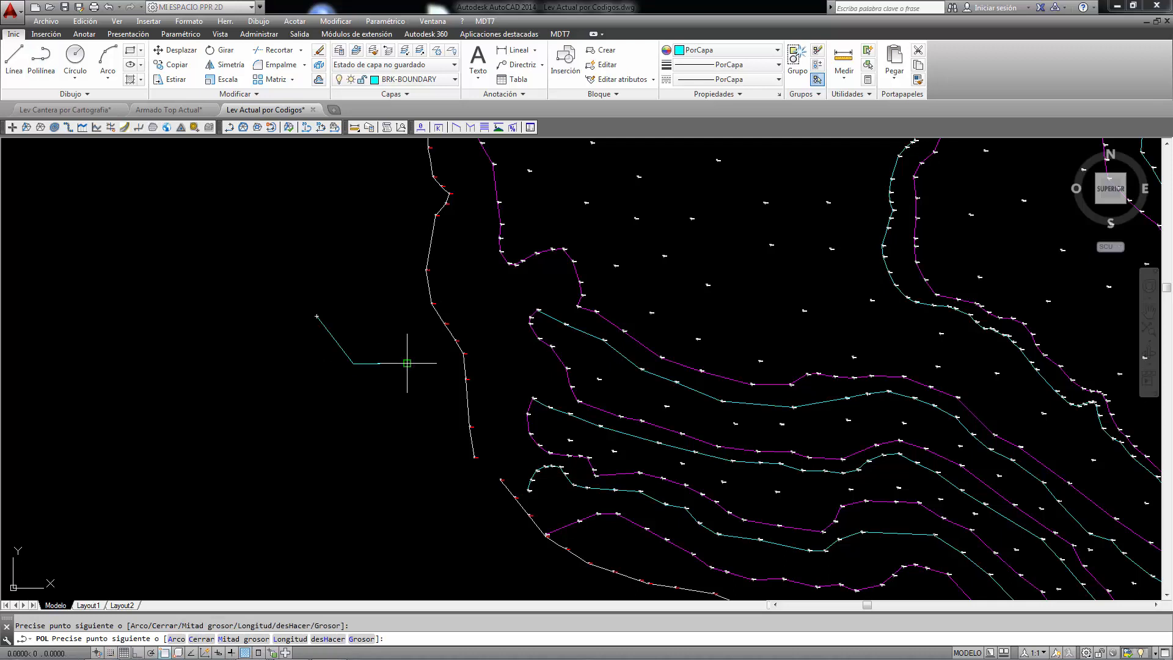
pyautogui.click(440, 399)
pyautogui.rightClick(441, 400)
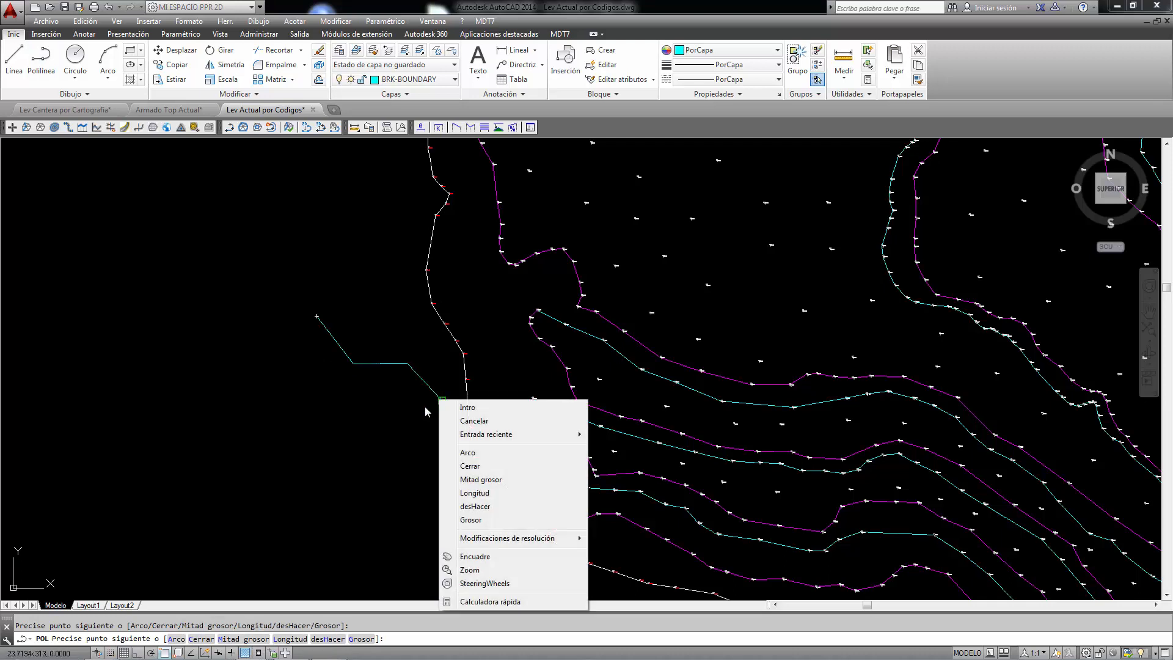
pyautogui.click(457, 404)
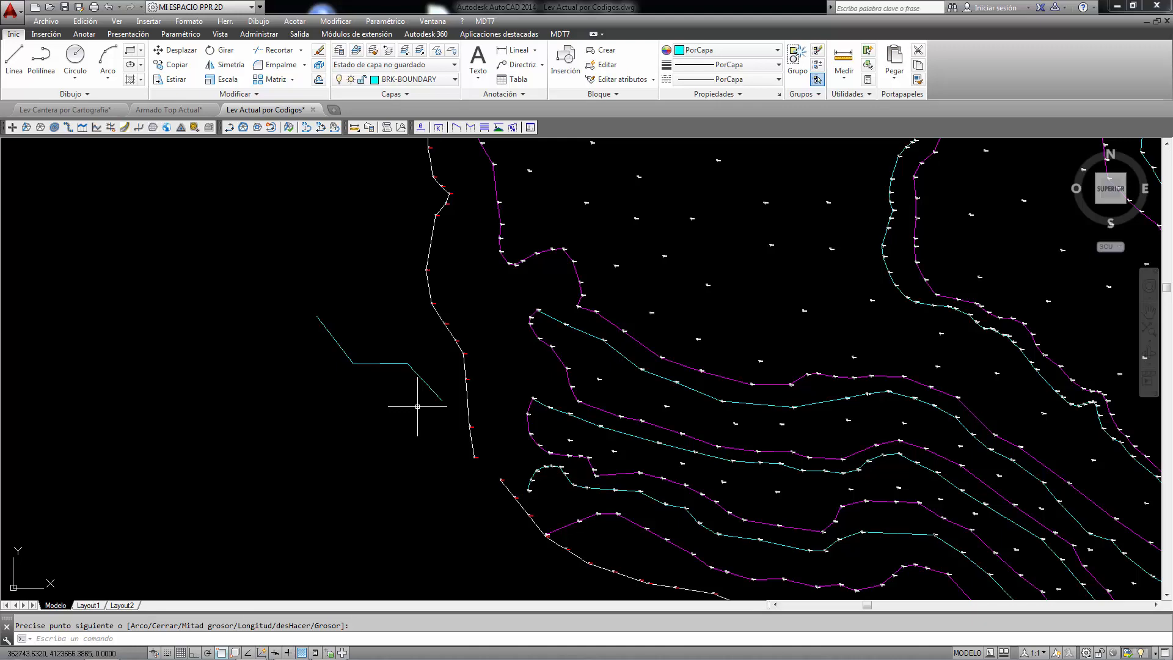
# Step: Start a displaced parallel break line in Points mode and assign it to the layer LOW SLOPE
pyautogui.scroll(2, 502, 401)
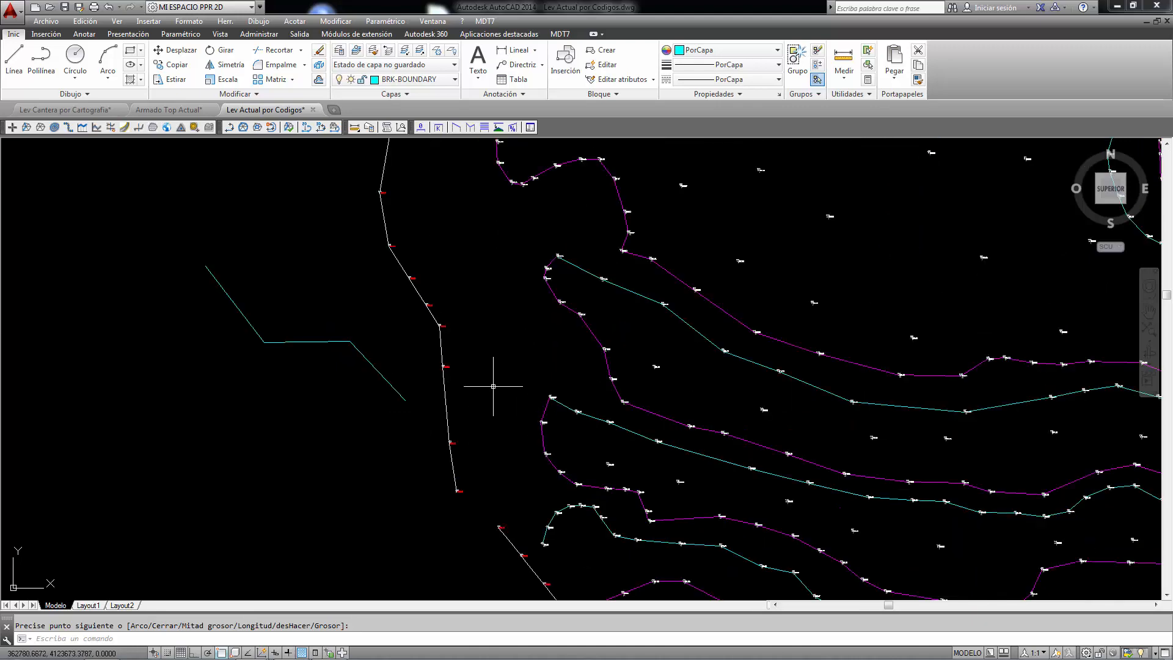
pyautogui.scroll(4, 412, 314)
pyautogui.scroll(6, 437, 278)
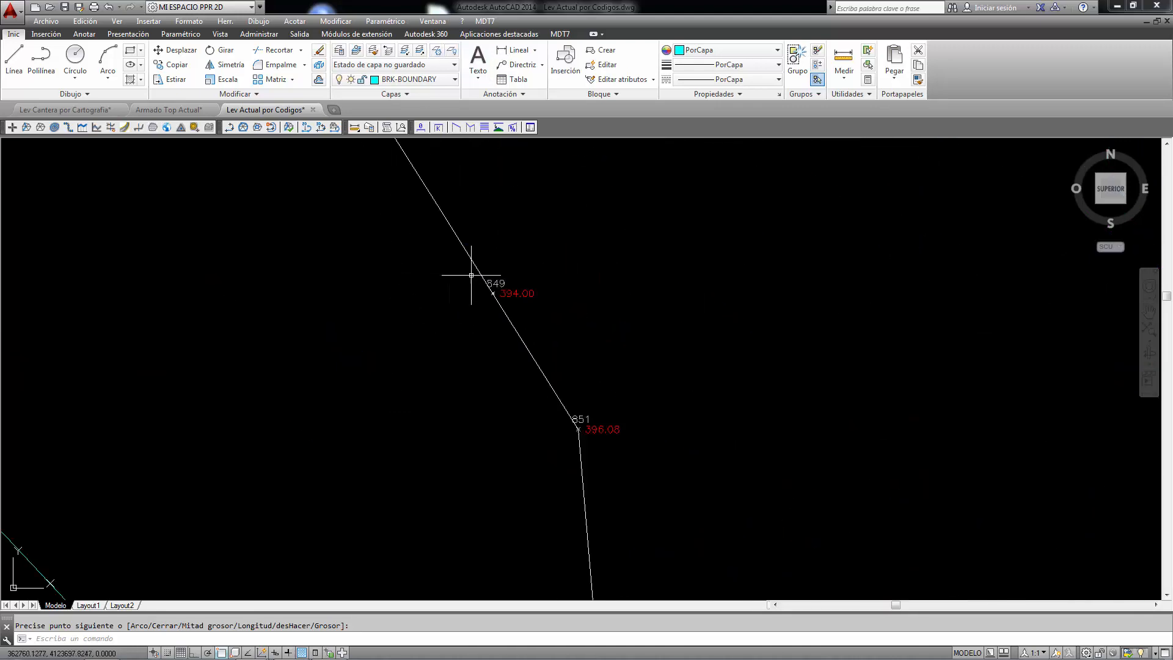
pyautogui.scroll(-7, 477, 276)
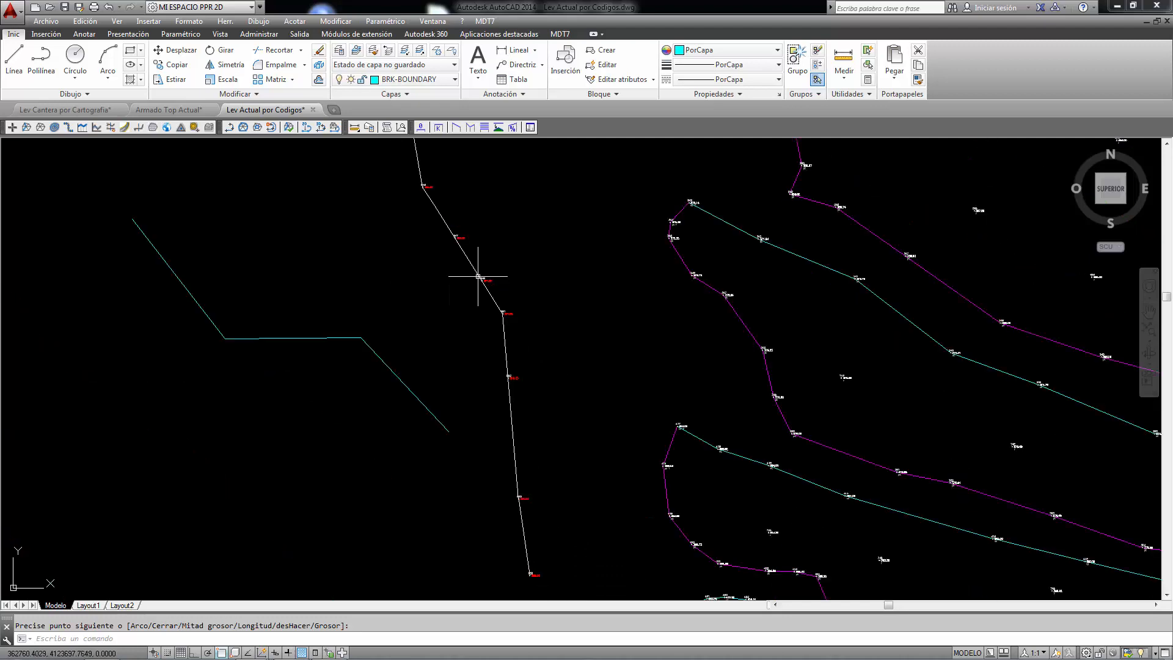
pyautogui.click(486, 22)
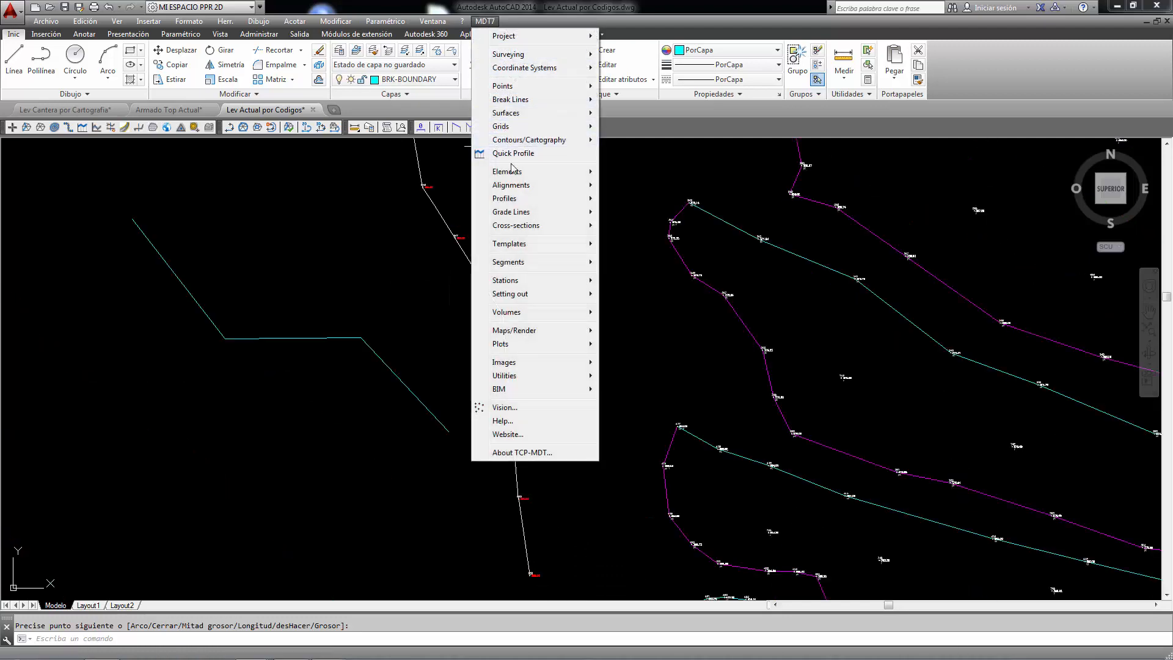
pyautogui.moveTo(520, 104)
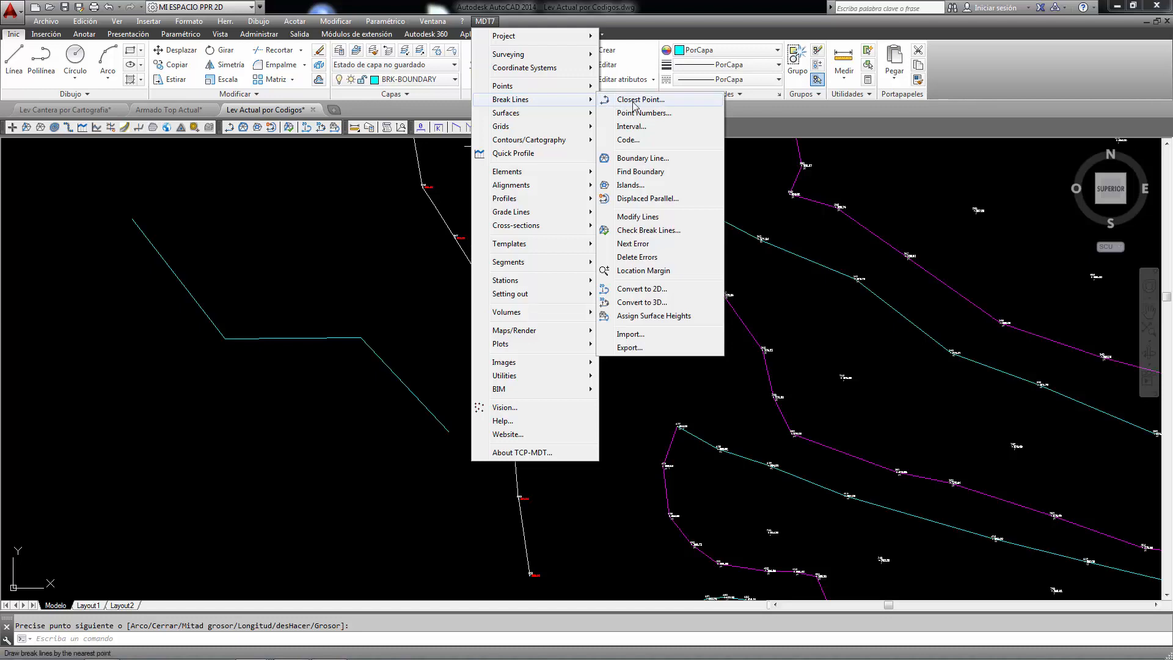
pyautogui.click(640, 198)
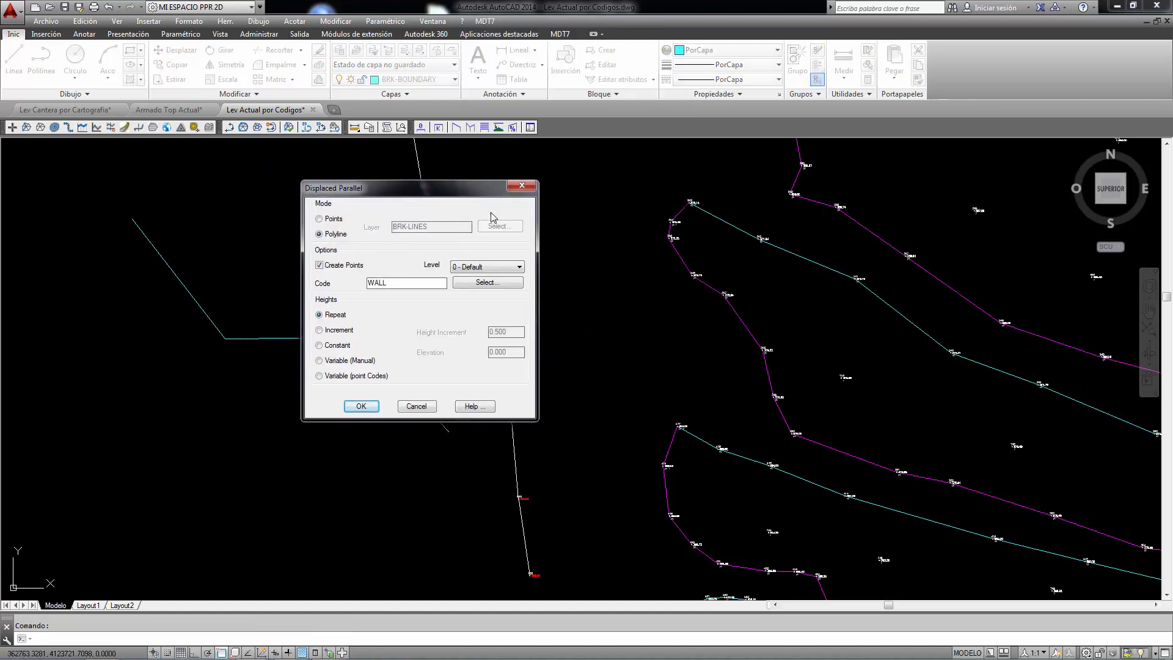
pyautogui.moveTo(373, 164); pyautogui.dragTo(817, 171)
pyautogui.click(712, 193)
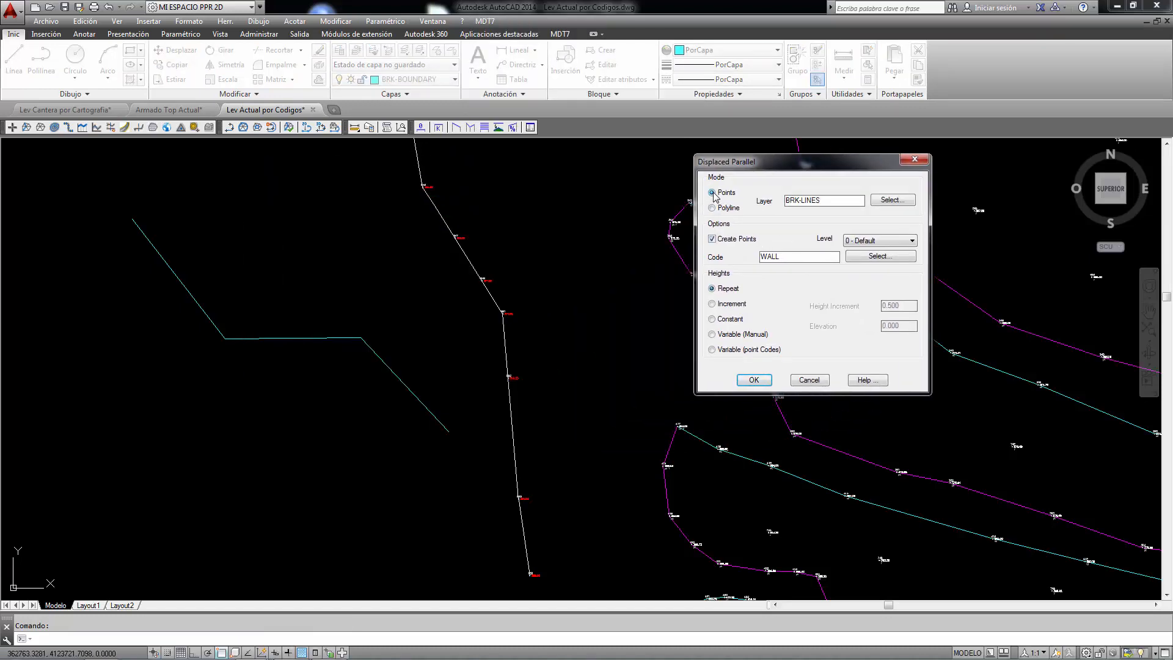
pyautogui.moveTo(829, 201); pyautogui.dragTo(768, 210)
pyautogui.press('capslock')
pyautogui.write('LO')
# Step: Give the parallel's created points the code pt, chosen from the codes already on the drawing
pyautogui.moveTo(799, 260); pyautogui.dragTo(728, 263)
pyautogui.write('LOPE')
pyautogui.click(867, 257)
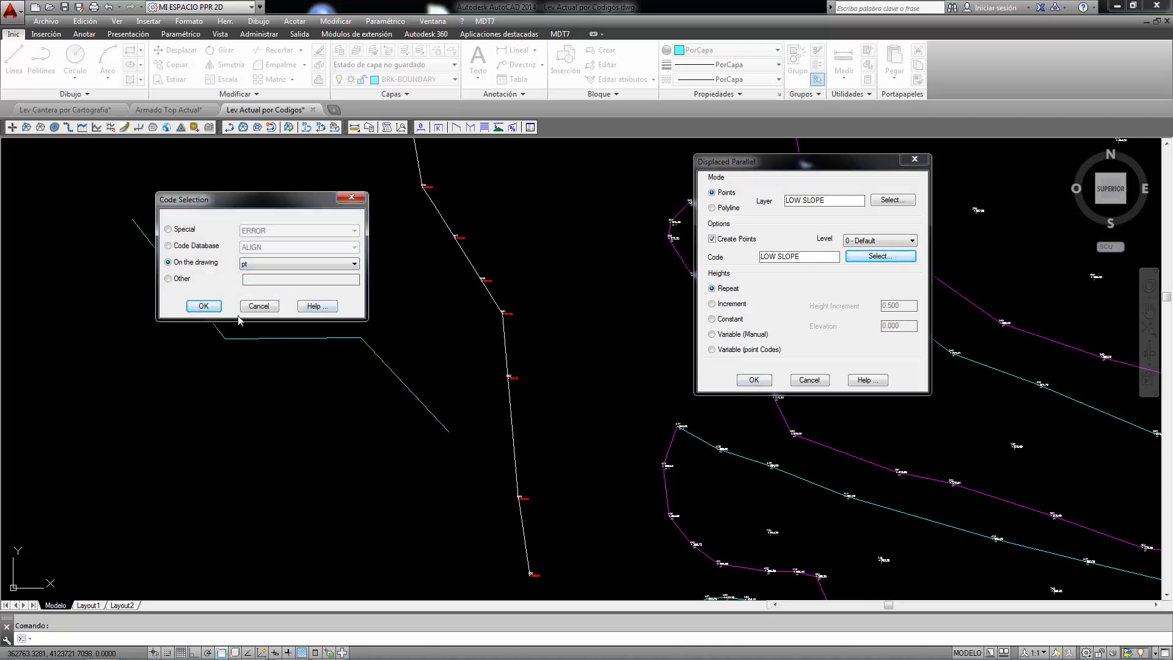
pyautogui.click(206, 307)
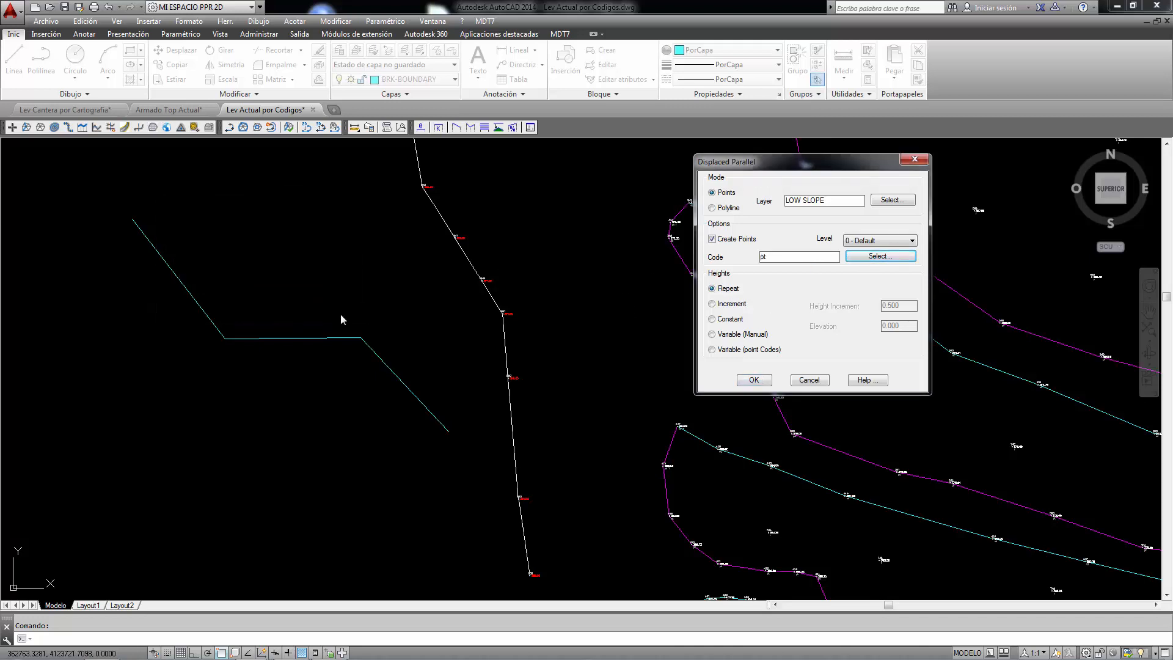
# Step: Set the parallel's heights to Increment with a height increment of -10 and accept the settings
pyautogui.click(712, 304)
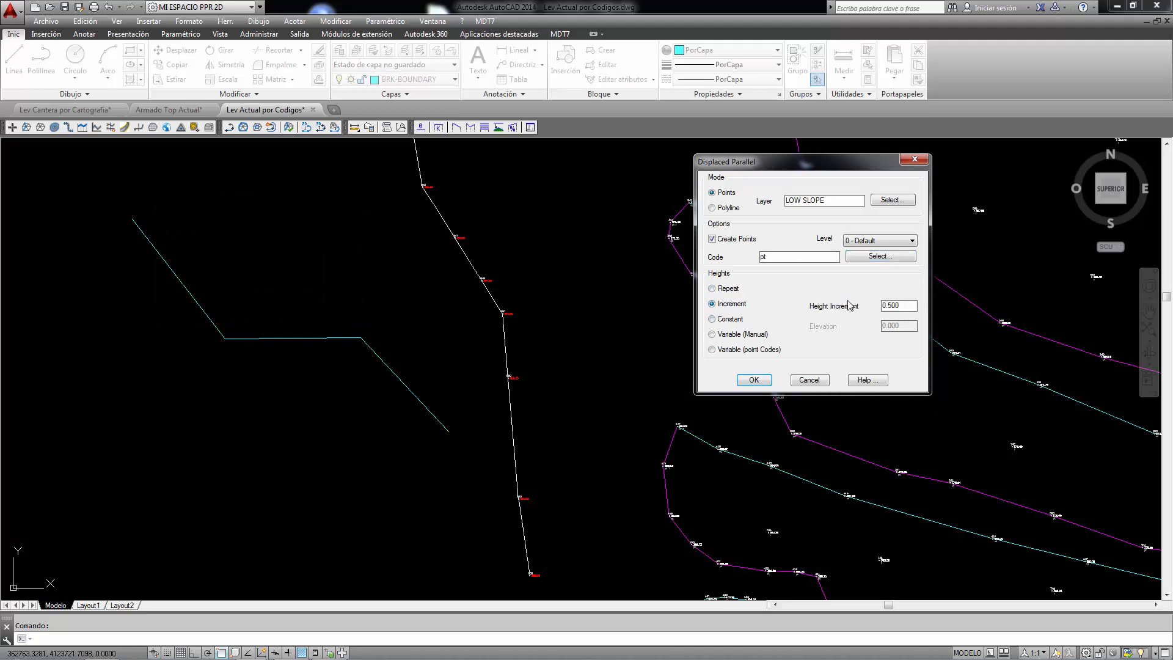
pyautogui.doubleClick(896, 305)
pyautogui.write('-10')
pyautogui.click(715, 319)
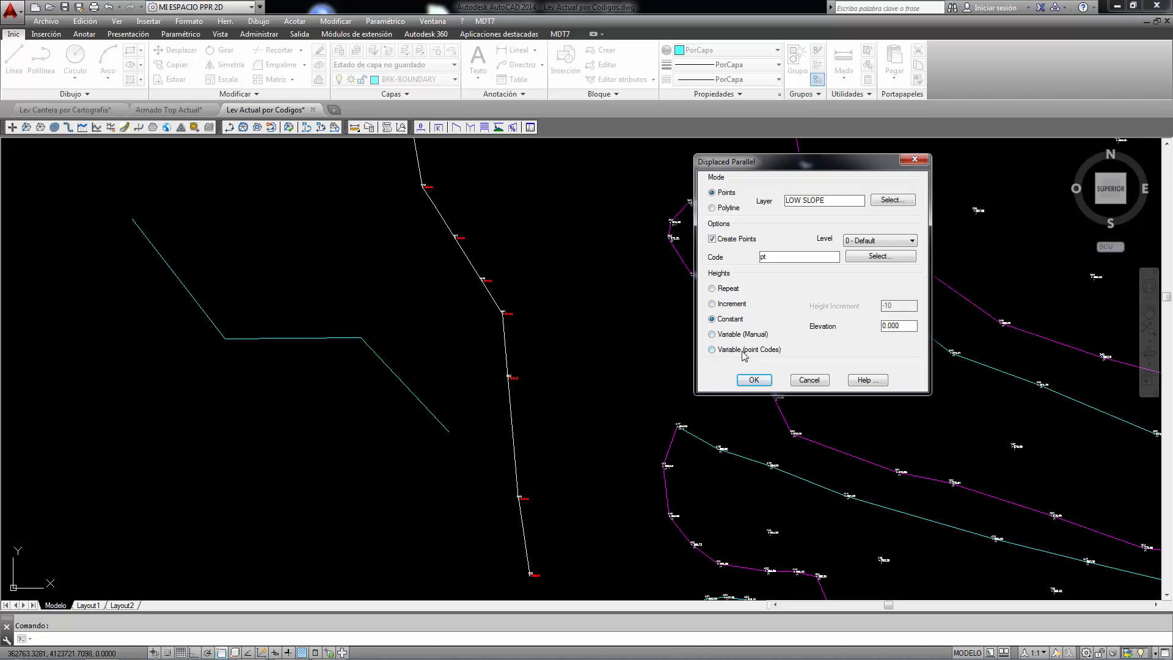
pyautogui.click(713, 303)
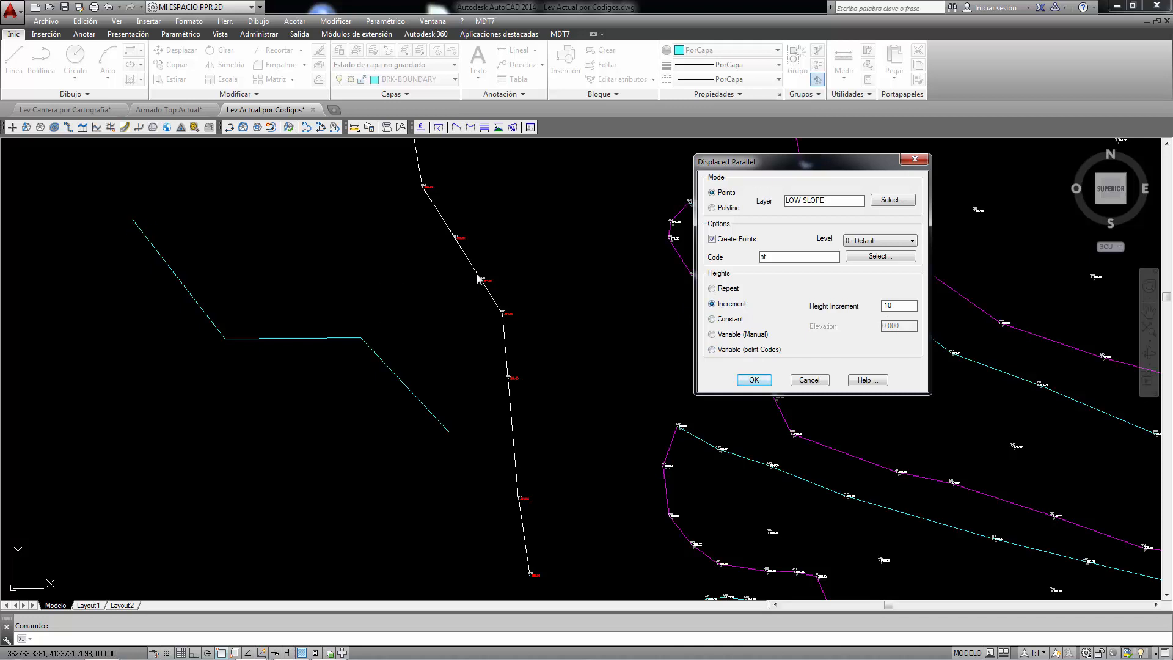
pyautogui.click(754, 379)
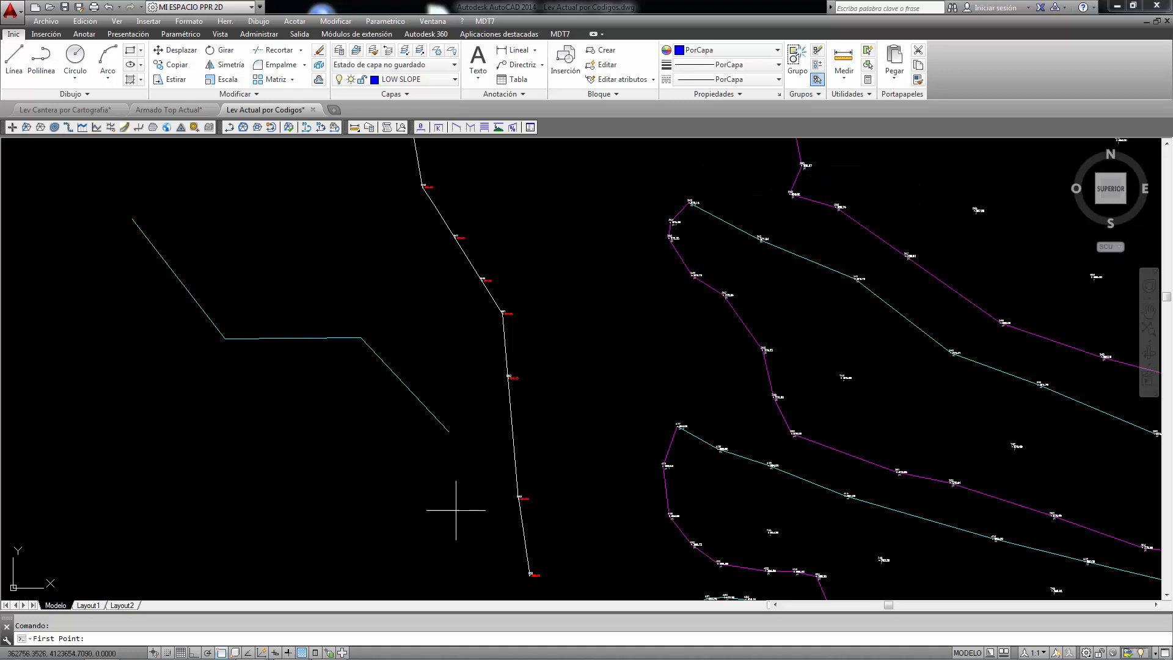
# Step: Trace the base line northwards through the survey points of the western edge, beginning at its southern end beside the gap
pyautogui.click(529, 574)
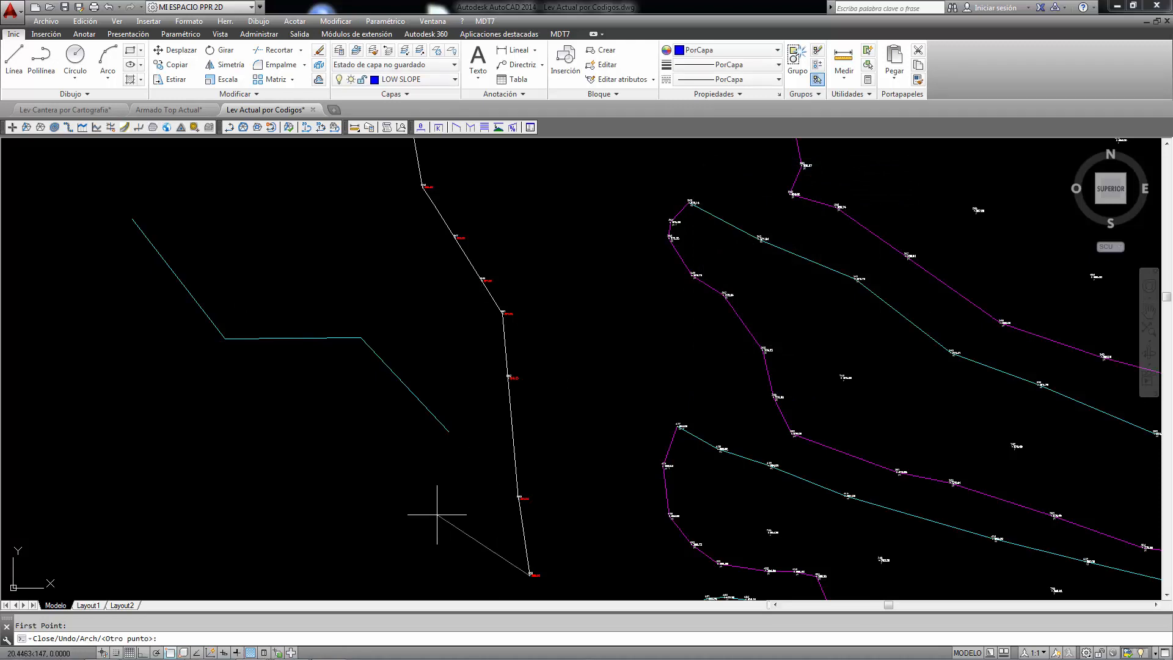
pyautogui.click(517, 376)
pyautogui.click(525, 311)
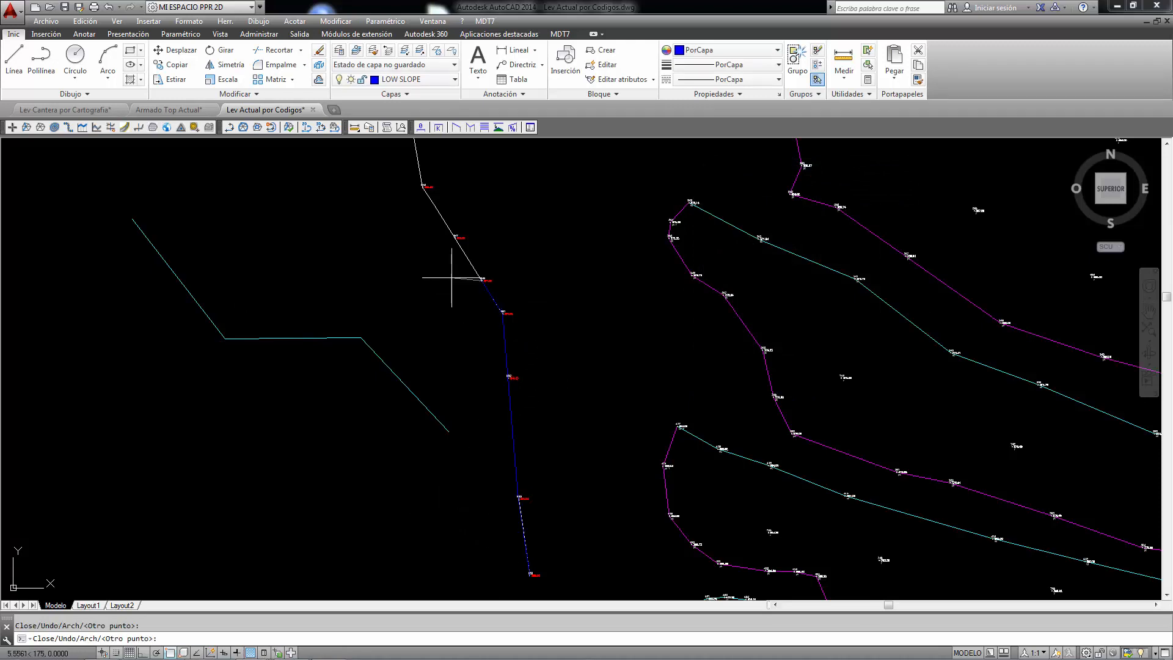
pyautogui.click(446, 242)
pyautogui.click(413, 194)
pyautogui.scroll(-2, 412, 193)
pyautogui.moveTo(412, 193); pyautogui.dragTo(439, 295, button='middle')
pyautogui.click(425, 235)
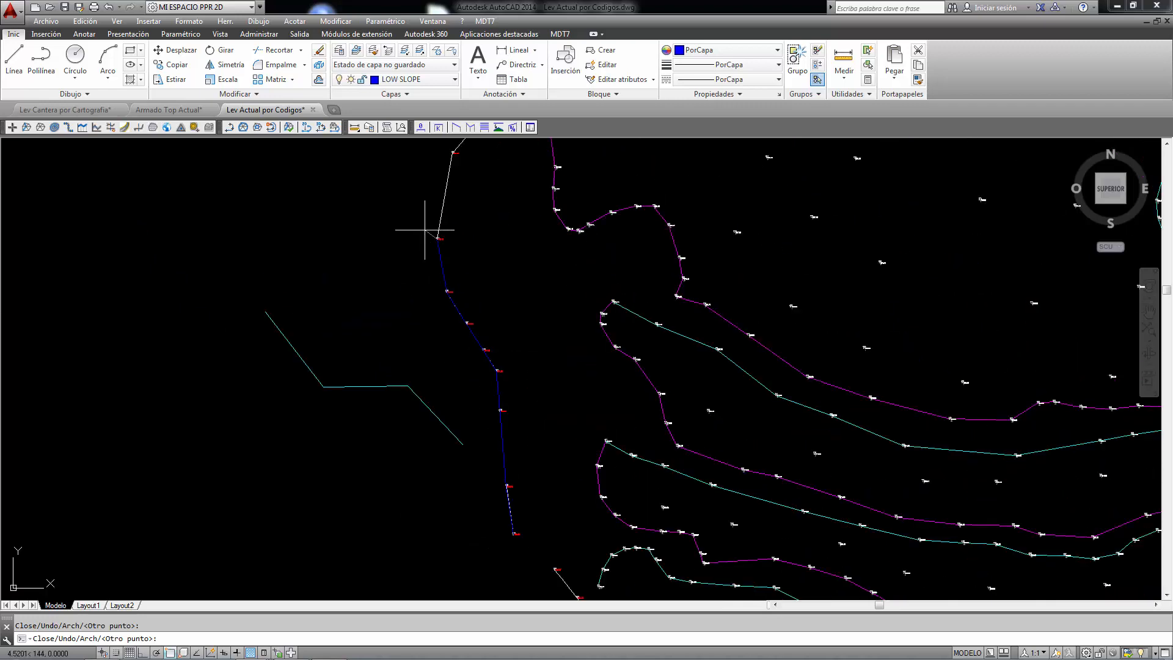
pyautogui.scroll(-3, 424, 230)
pyautogui.scroll(3, 431, 192)
pyautogui.press('Return')
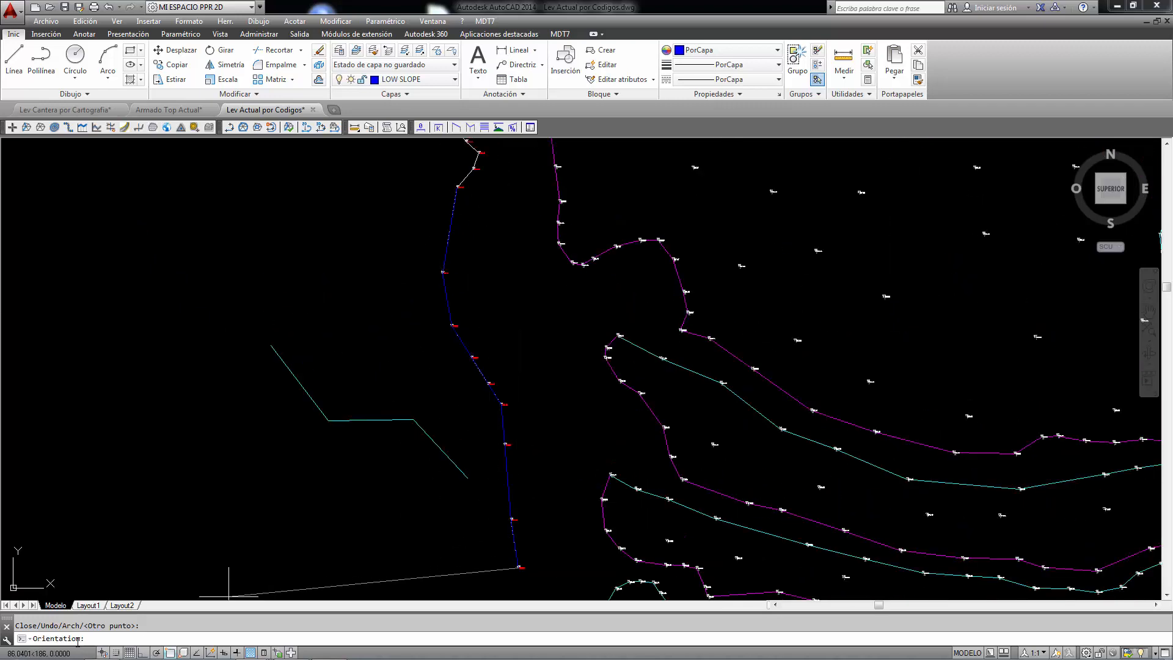
# Step: Create the parallel on the eastern side of the traced line with a separation of 5, and check its layer and point elevations
pyautogui.click(584, 562)
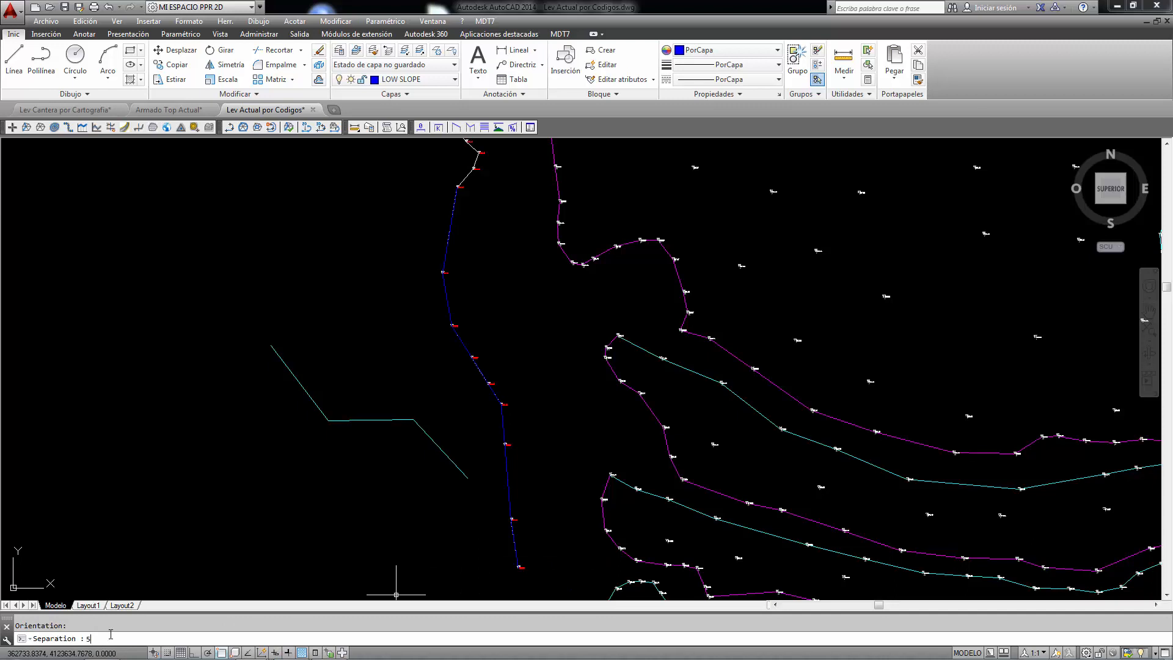
pyautogui.write('5')
pyautogui.press('Return')
pyautogui.scroll(5, 464, 391)
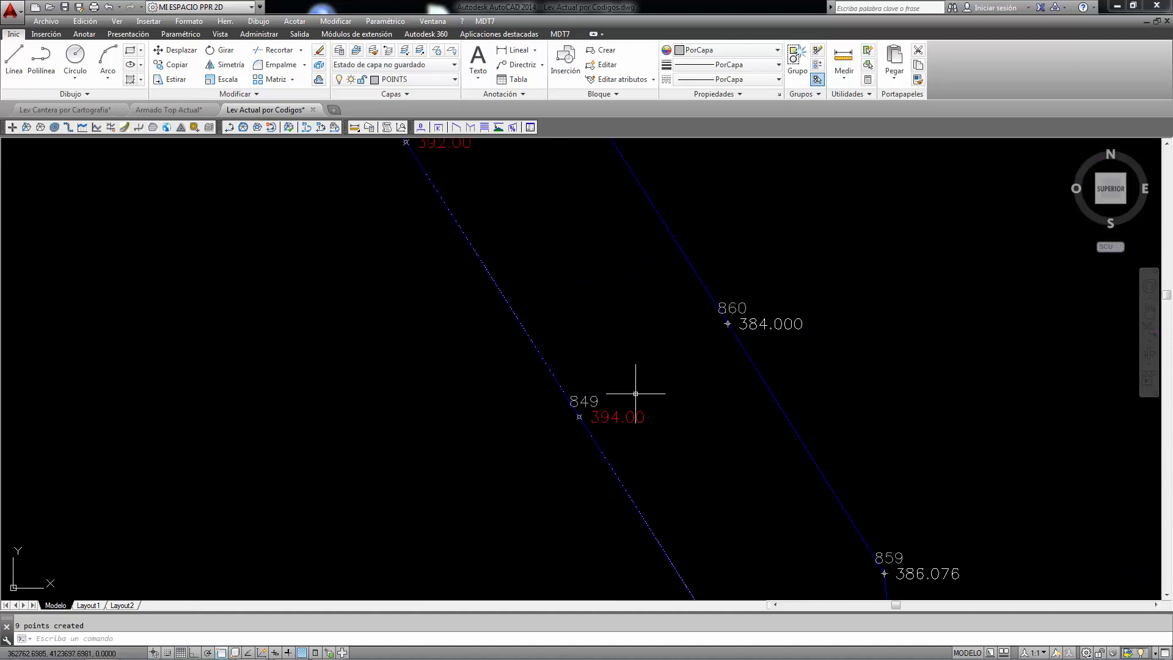
pyautogui.click(759, 374)
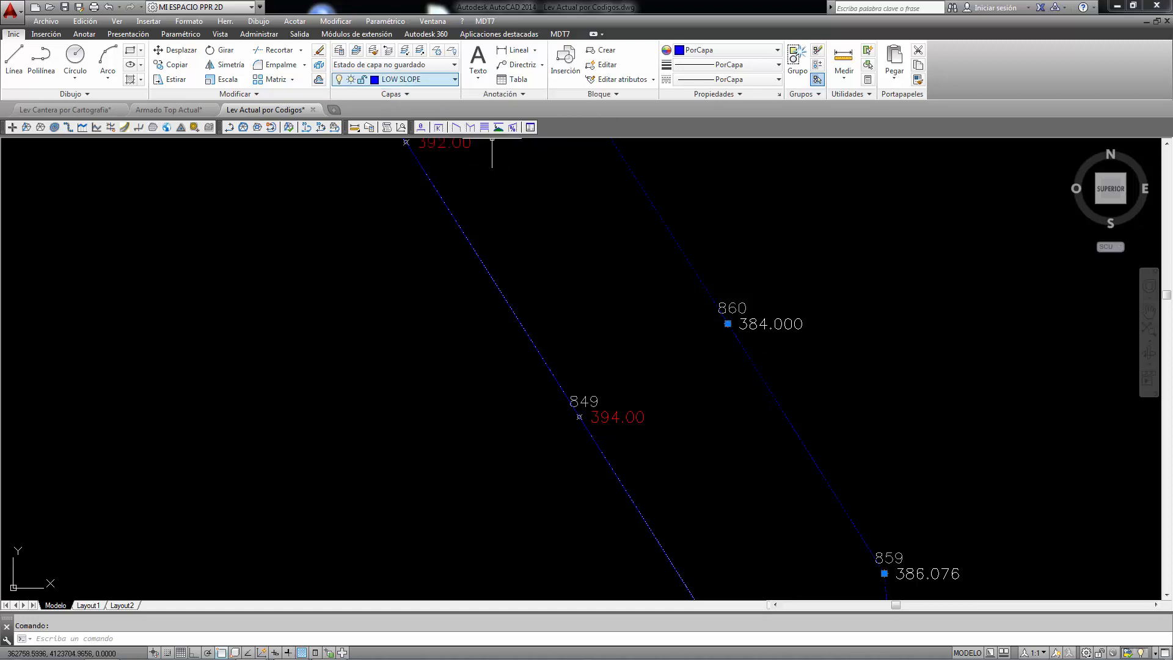
pyautogui.scroll(-8, 620, 281)
pyautogui.press('Escape')
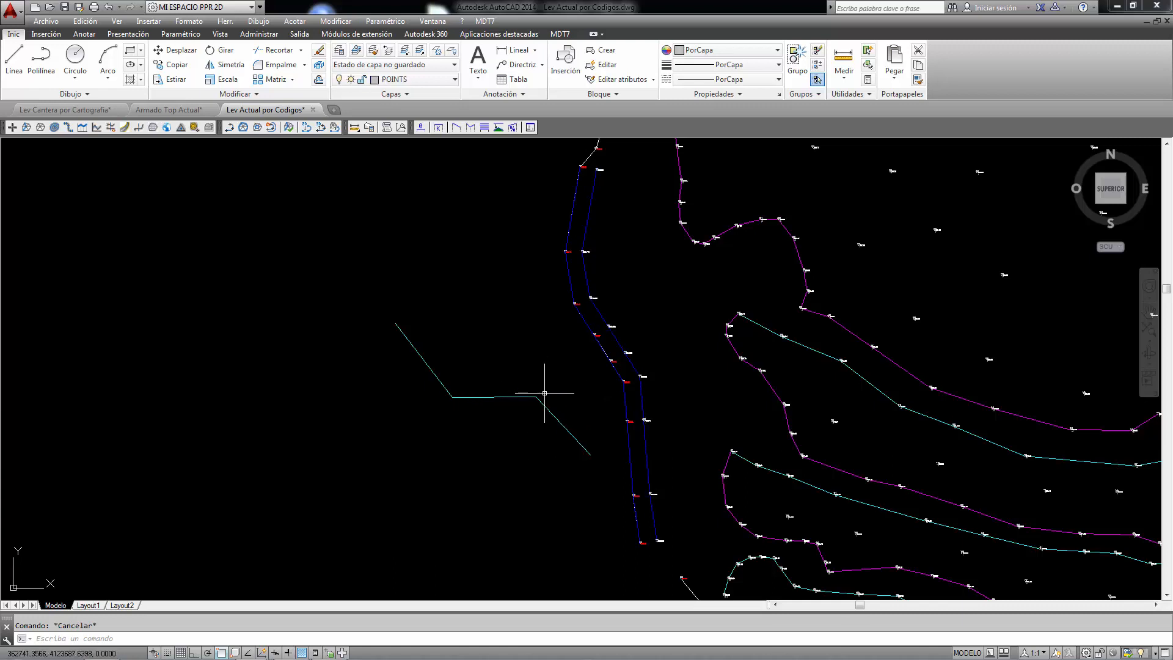
# Step: Configure another displaced parallel in Polyline mode, creating points with the code ct and repeating the heights
pyautogui.rightClick(540, 359)
pyautogui.click(568, 362)
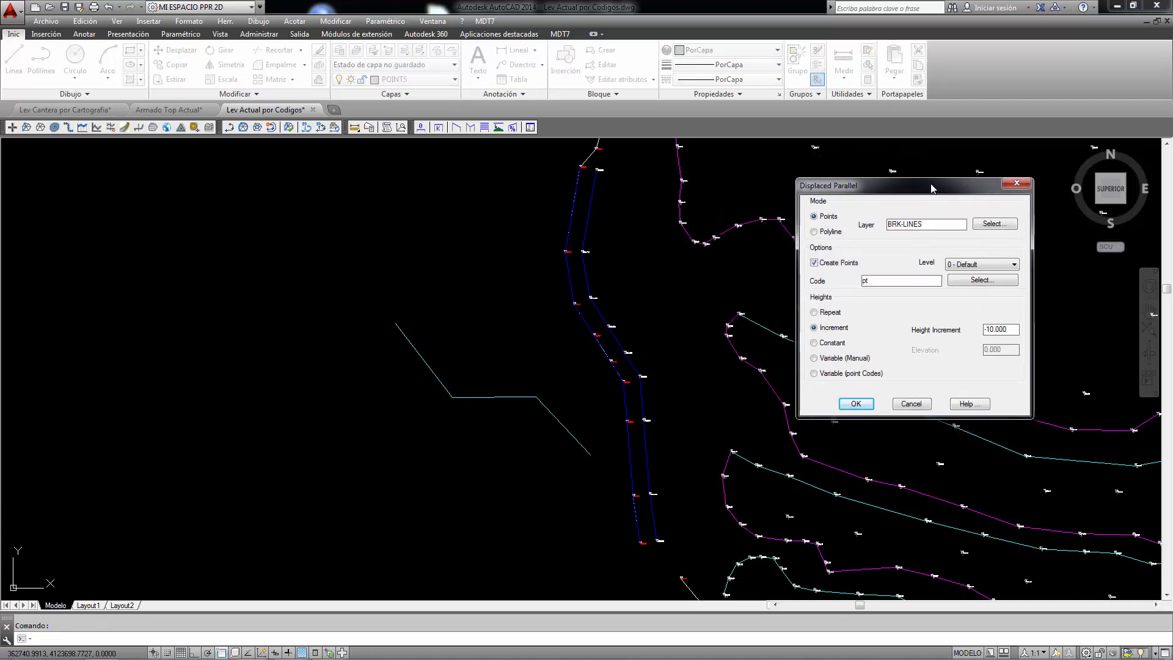
pyautogui.click(816, 231)
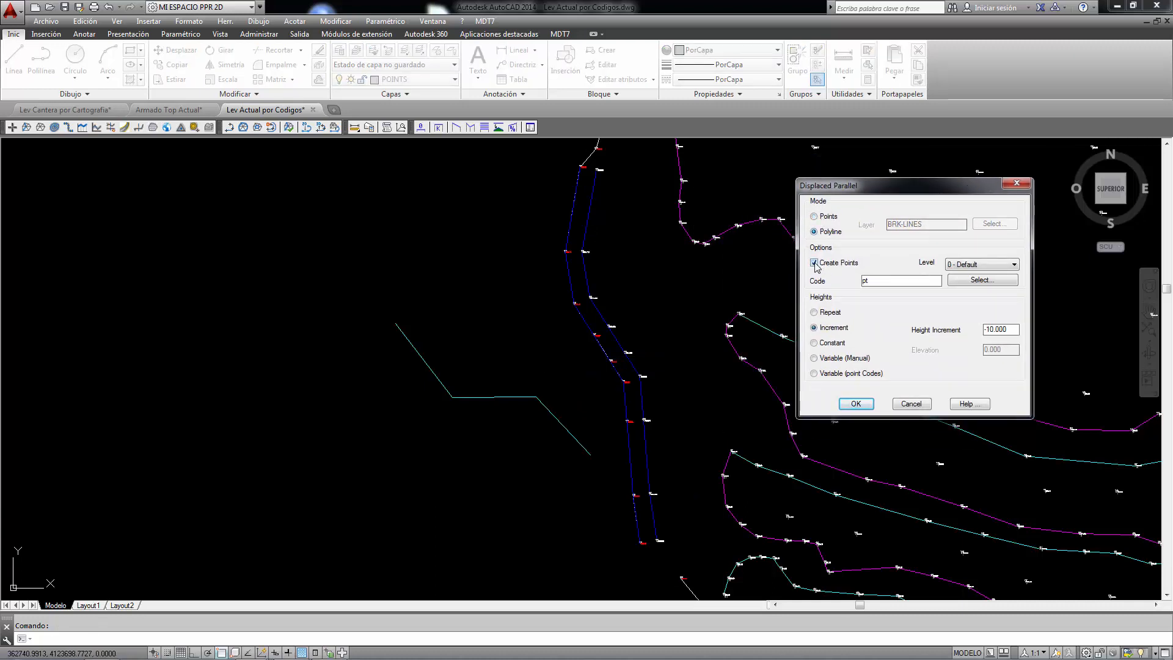
pyautogui.click(982, 280)
pyautogui.click(296, 264)
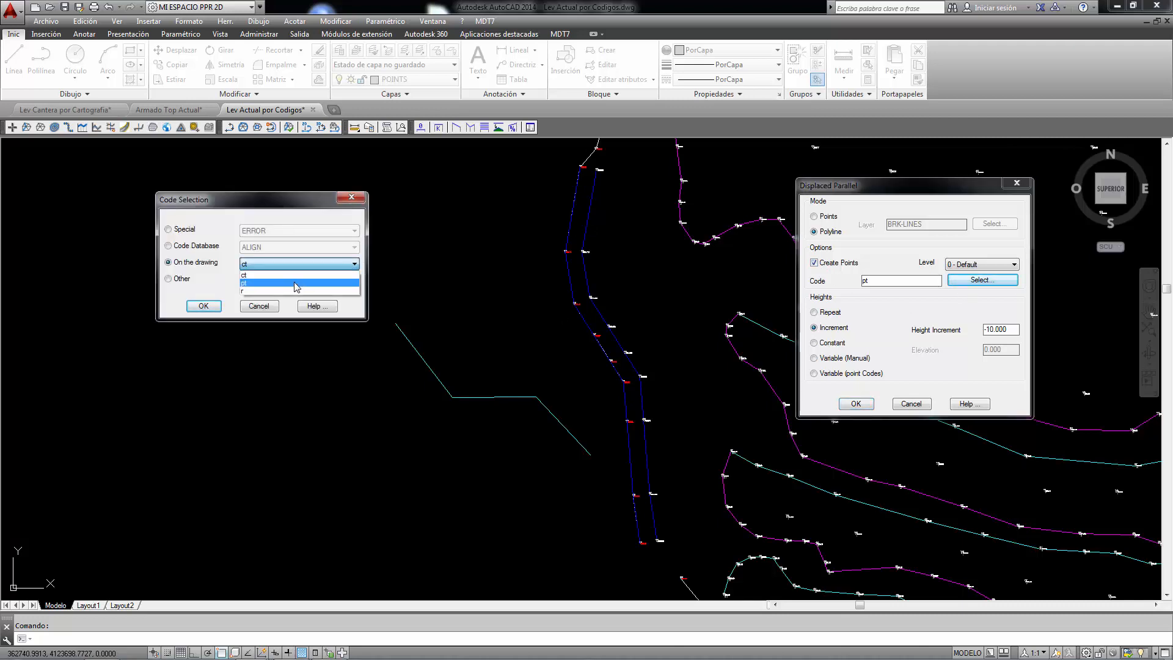
pyautogui.click(296, 275)
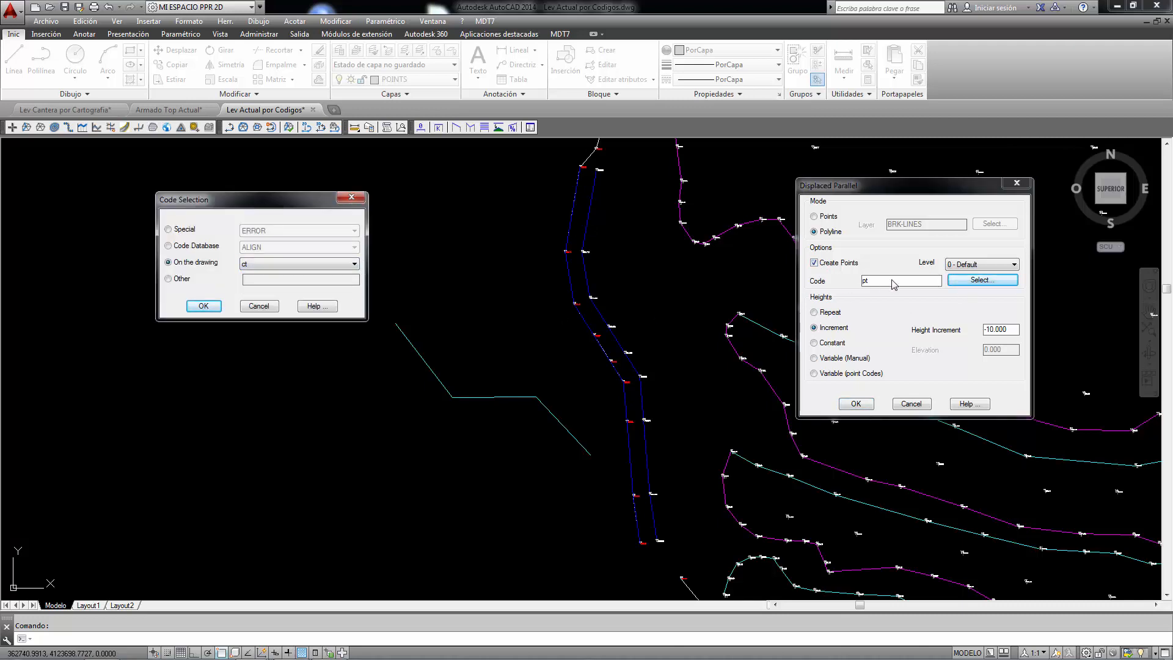
pyautogui.click(218, 304)
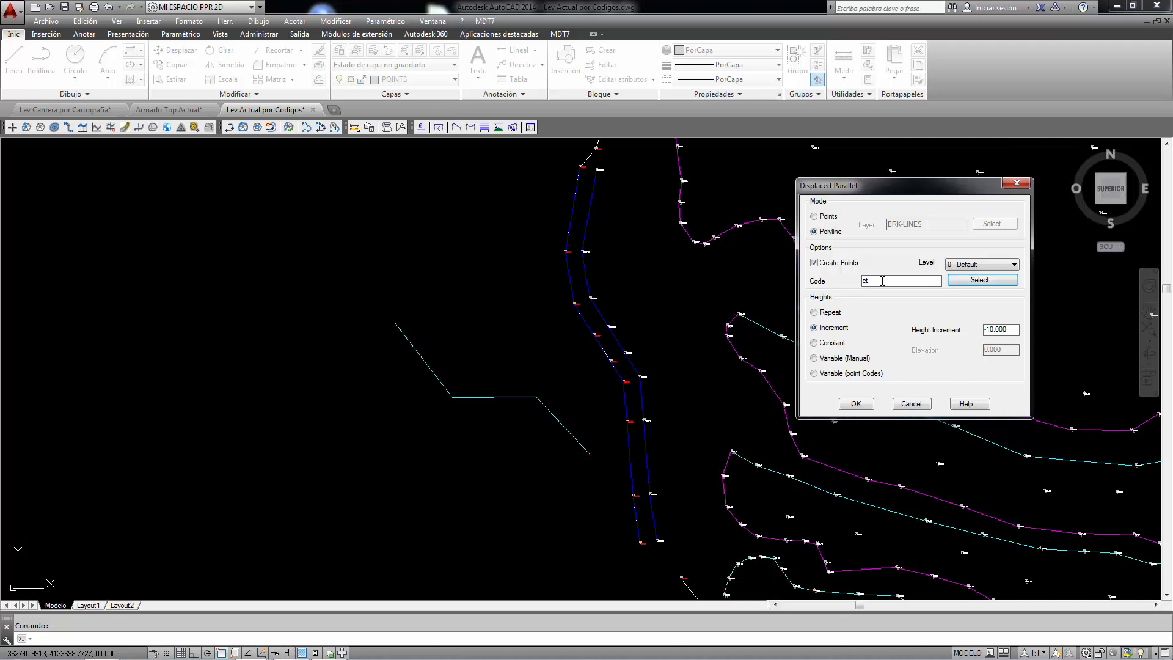
pyautogui.click(816, 313)
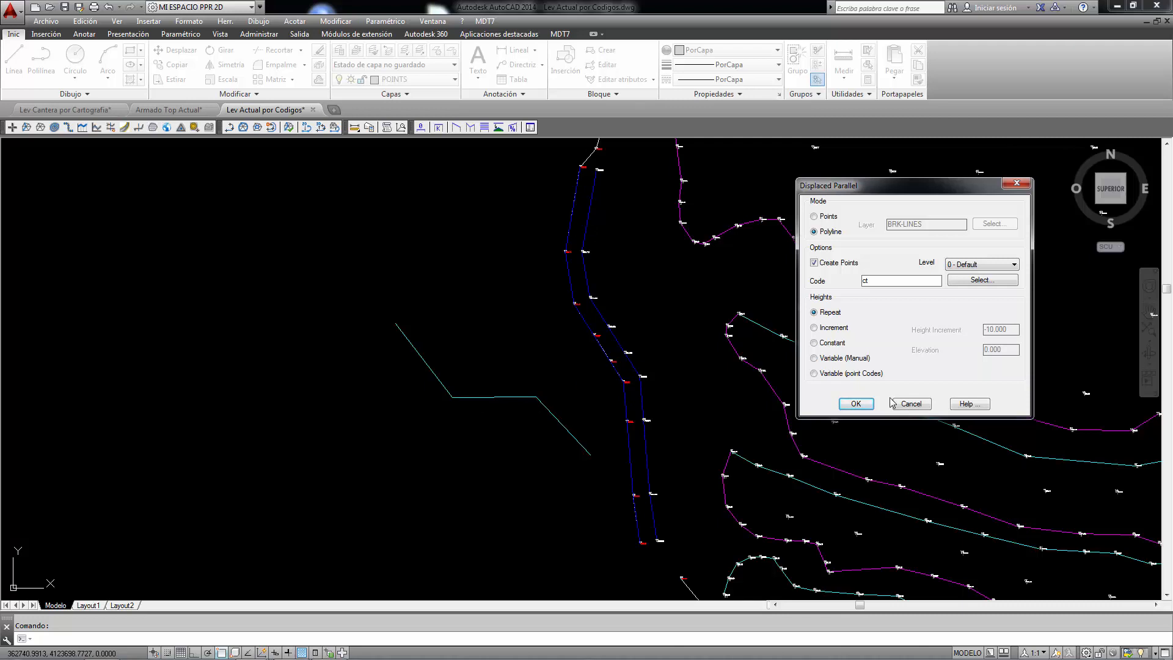
pyautogui.click(856, 403)
# Step: Create the second parallel on the eastern side of the first parallel line and display the whole drawing
pyautogui.scroll(2, 616, 336)
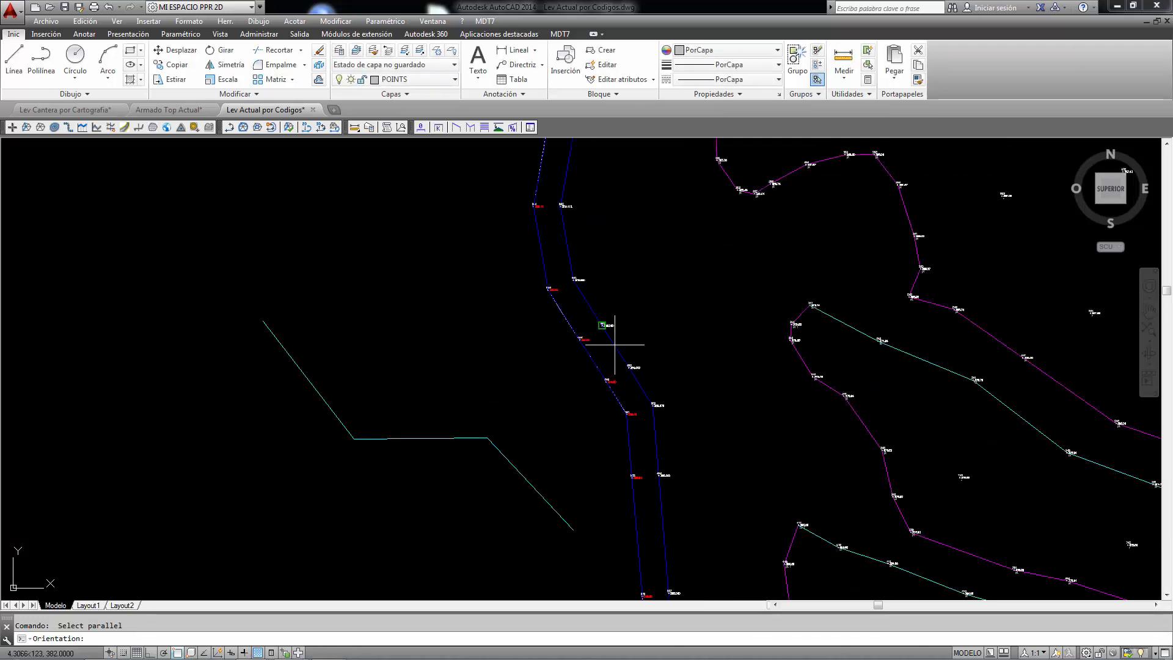
pyautogui.click(614, 345)
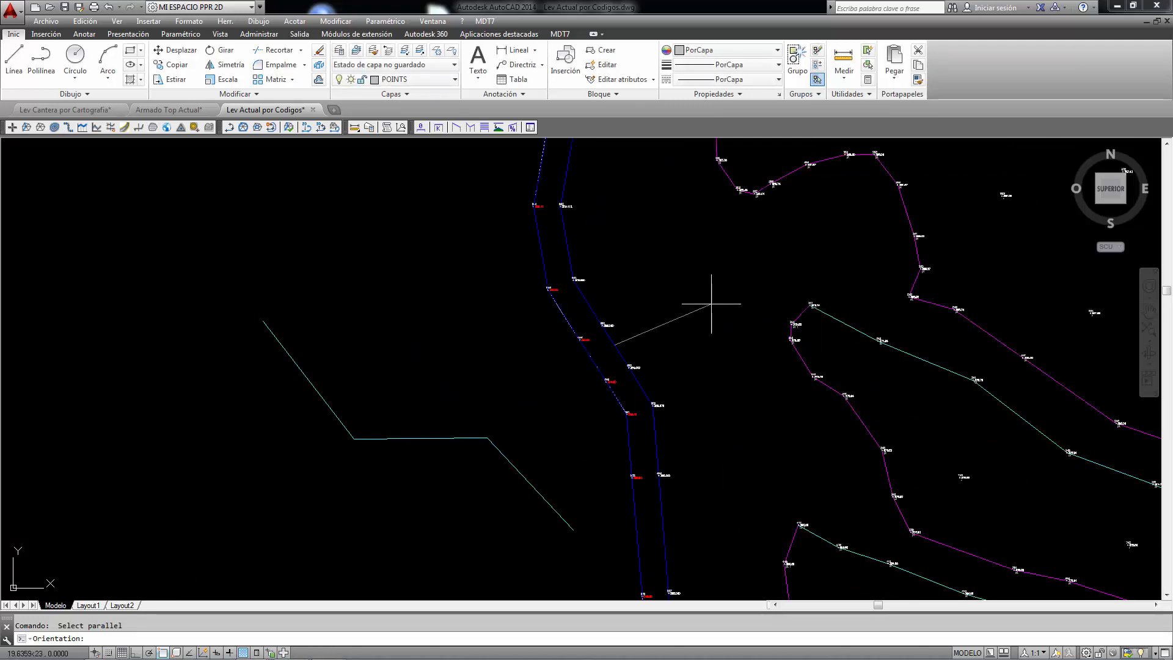
pyautogui.click(709, 304)
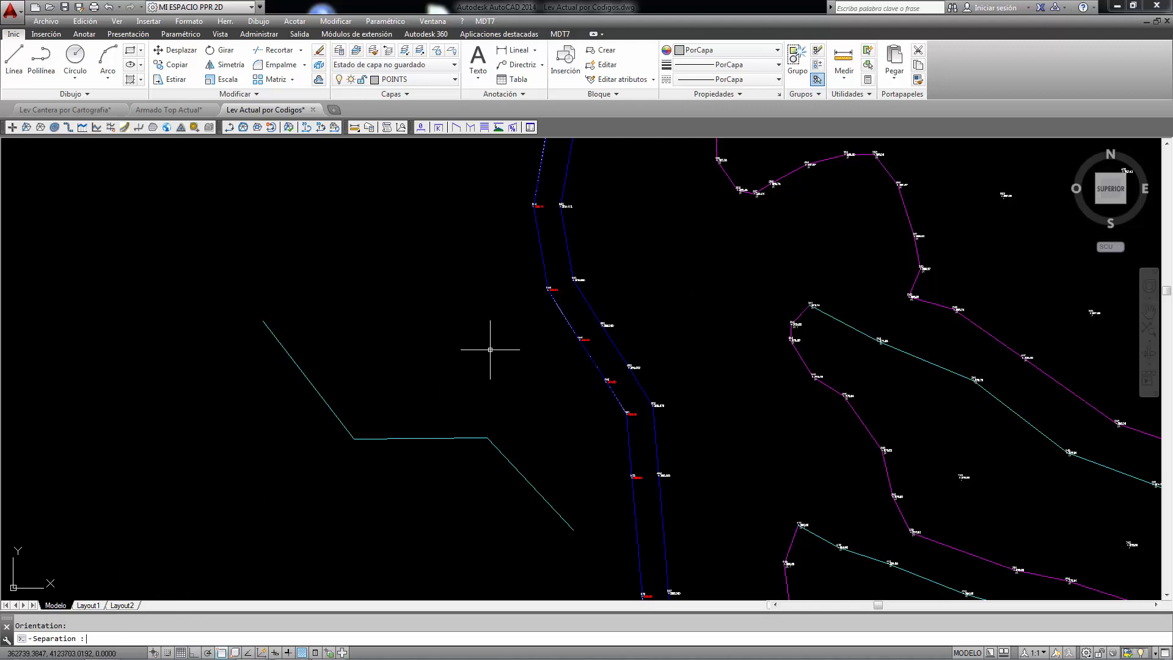
pyautogui.press('Return')
pyautogui.scroll(5, 649, 296)
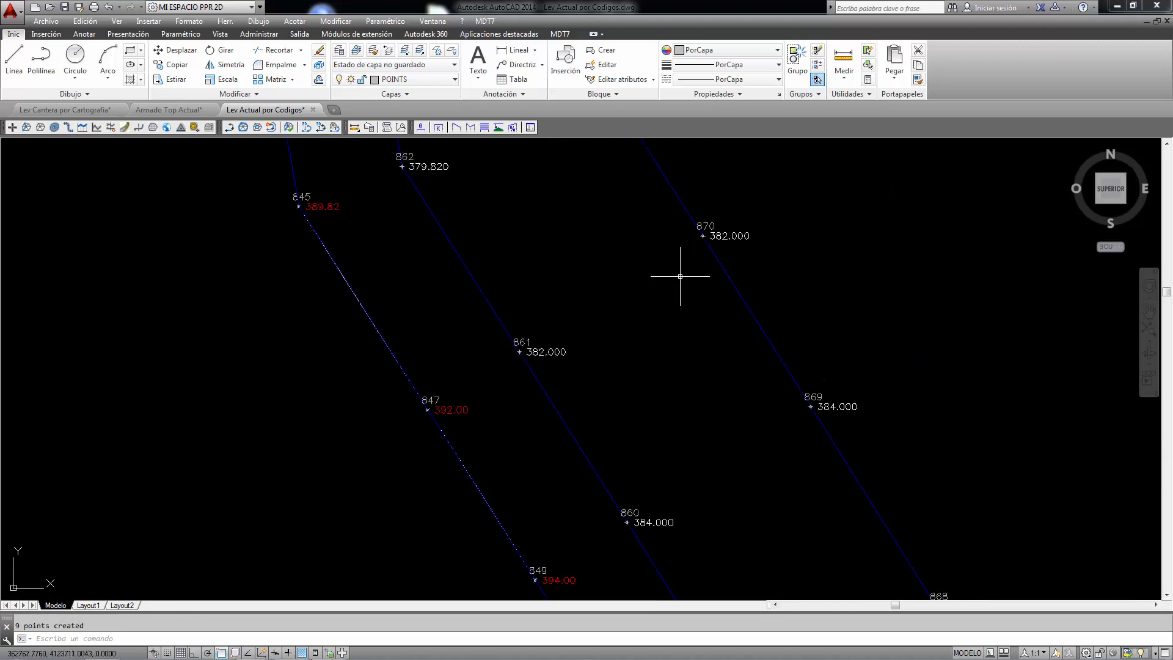
pyautogui.scroll(-8, 680, 276)
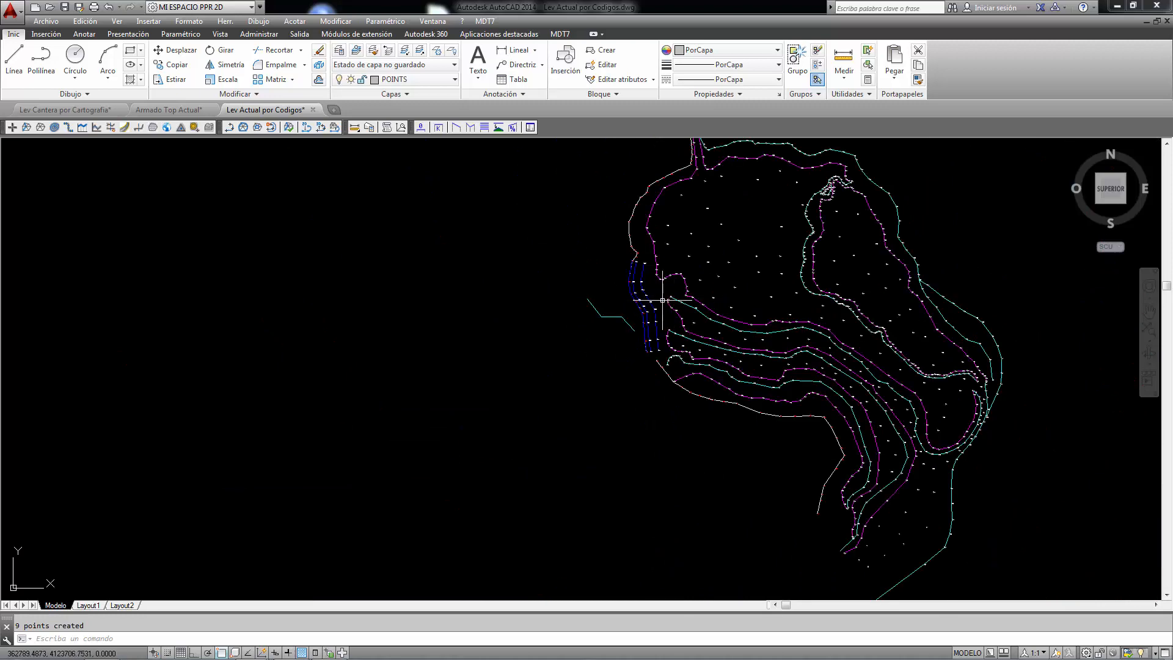
pyautogui.write('z')
pyautogui.press('Return')
pyautogui.write('e')
pyautogui.press('Return')
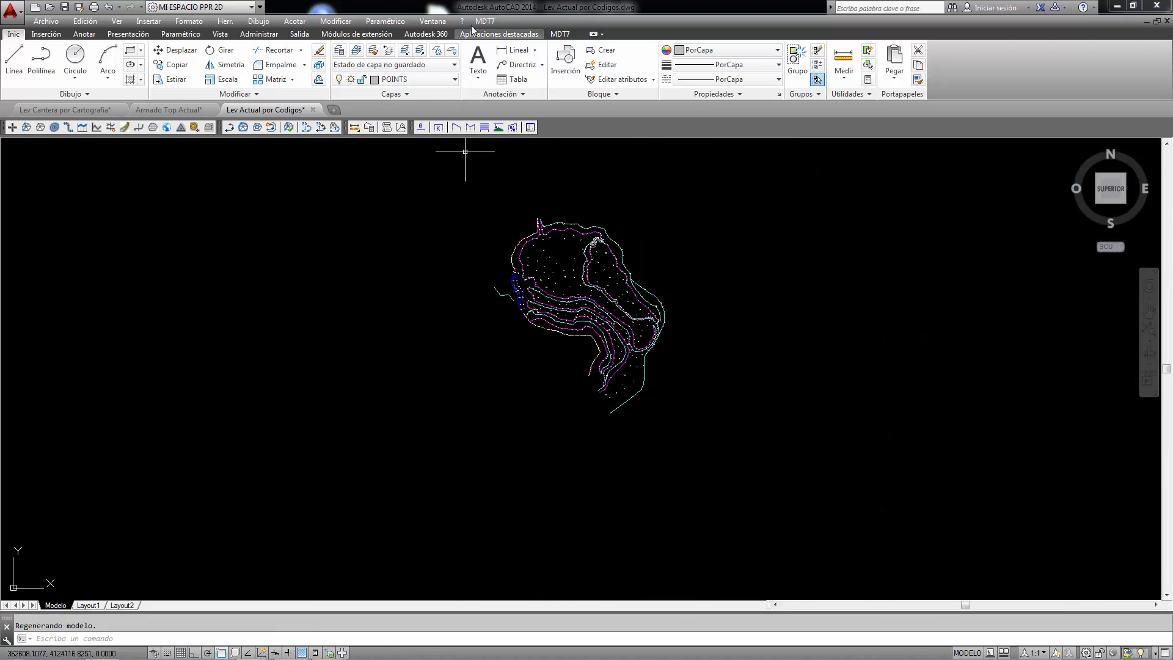